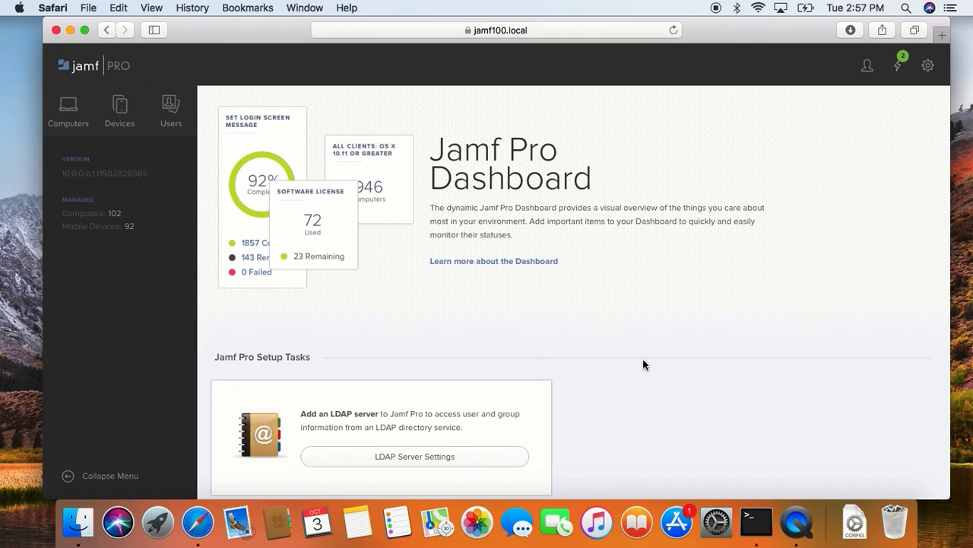
Start a new Mac App Store app for computers, searching the United States App Store for Mactracker and adding it.
{"action": "left_click", "coordinate": [85, 109]}
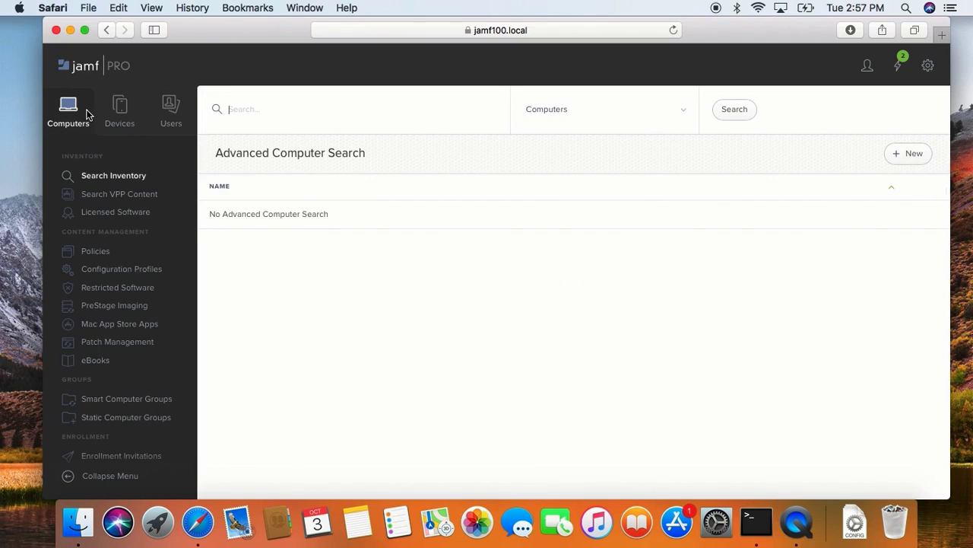
{"action": "left_click", "coordinate": [150, 324]}
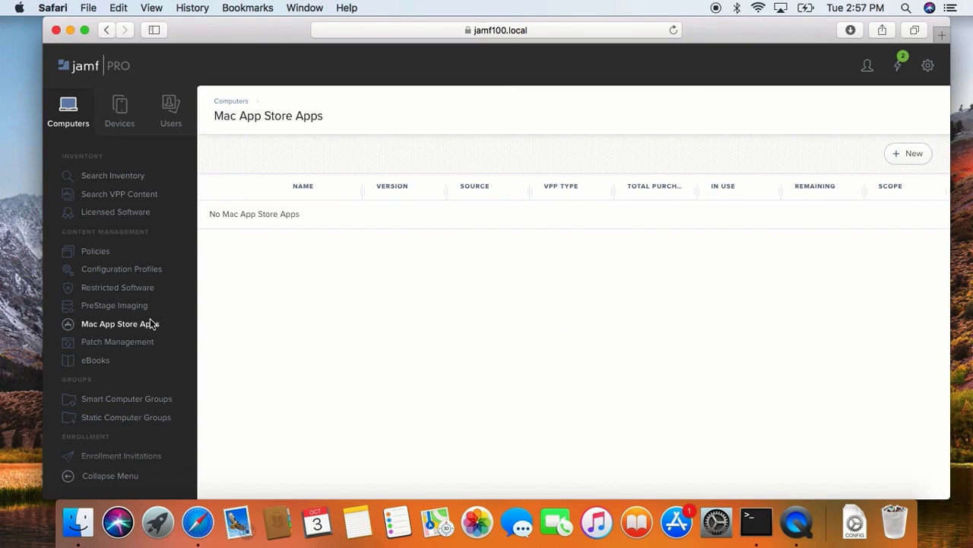
{"action": "left_click", "coordinate": [913, 156]}
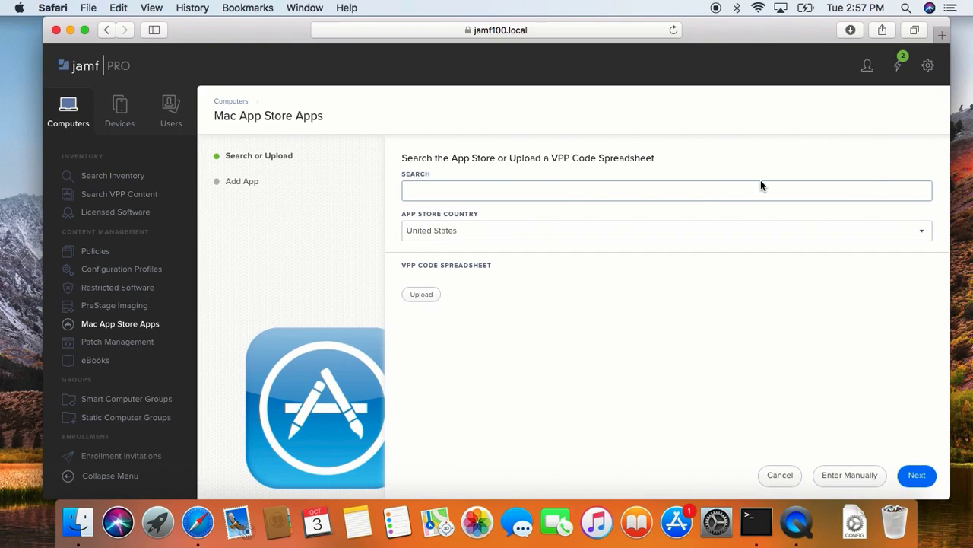
{"action": "type", "text": "Mactracker"}
{"action": "key", "text": "Return"}
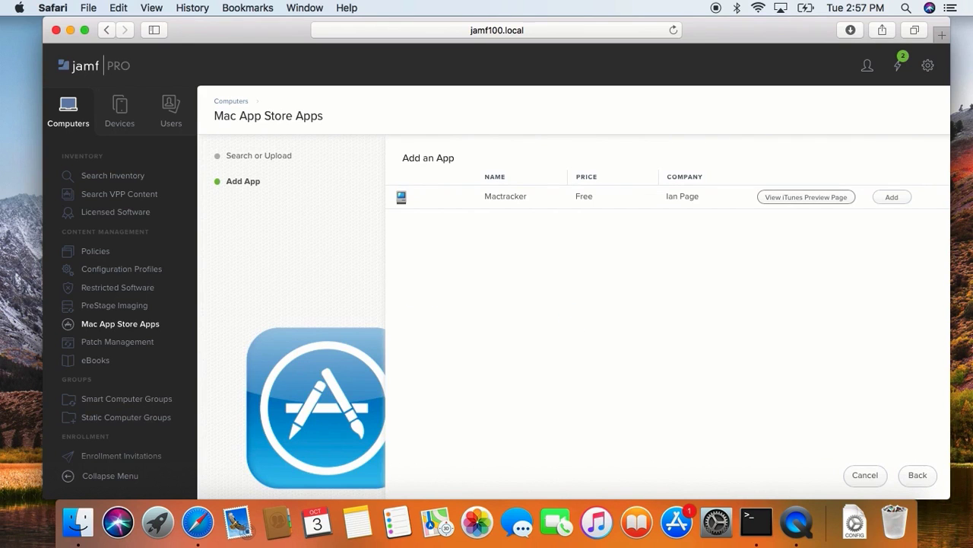
{"action": "left_click", "coordinate": [895, 197]}
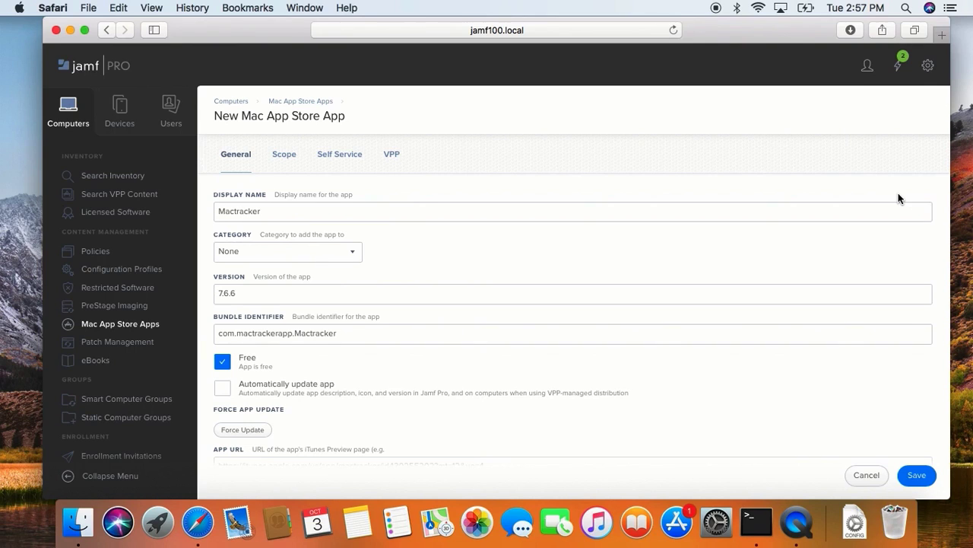
Check Mactracker's display name, version and bundle identifier, and set its category to Apps.
{"action": "triple_click", "coordinate": [572, 216]}
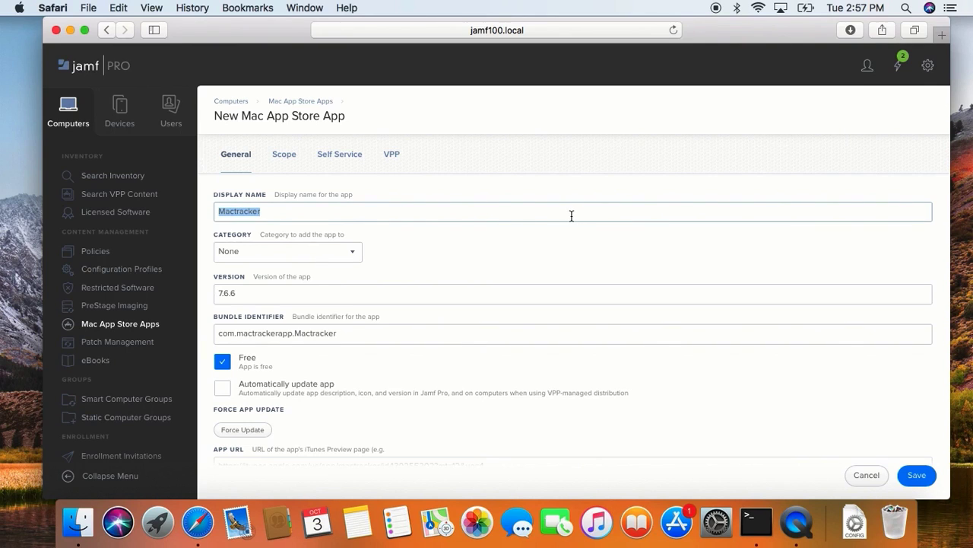
{"action": "triple_click", "coordinate": [305, 293]}
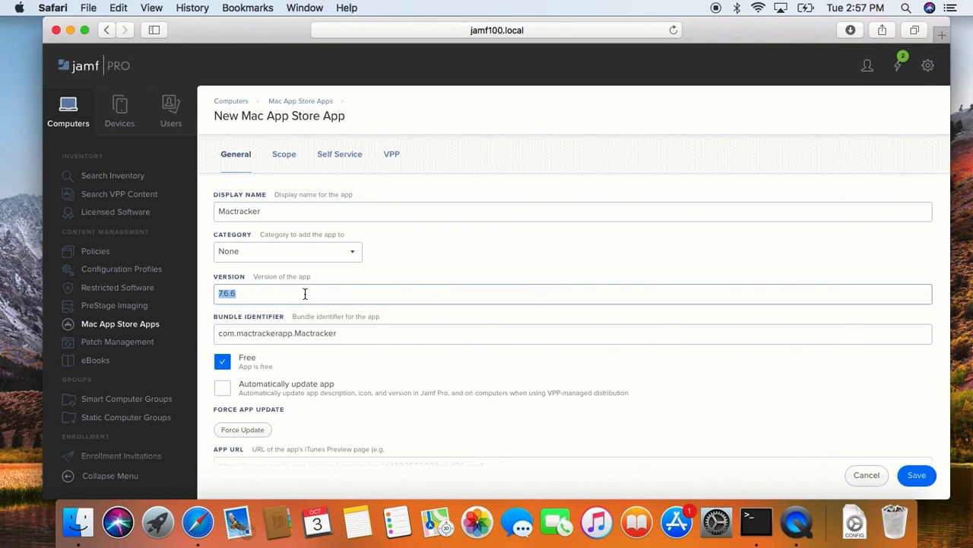
{"action": "triple_click", "coordinate": [322, 340]}
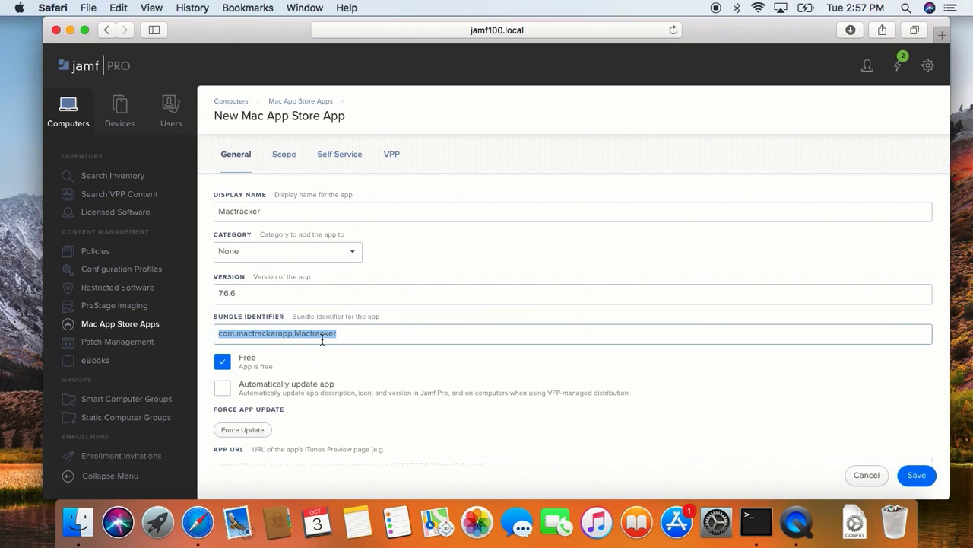
{"action": "scroll", "coordinate": [322, 340], "scroll_direction": "down", "scroll_amount": 1}
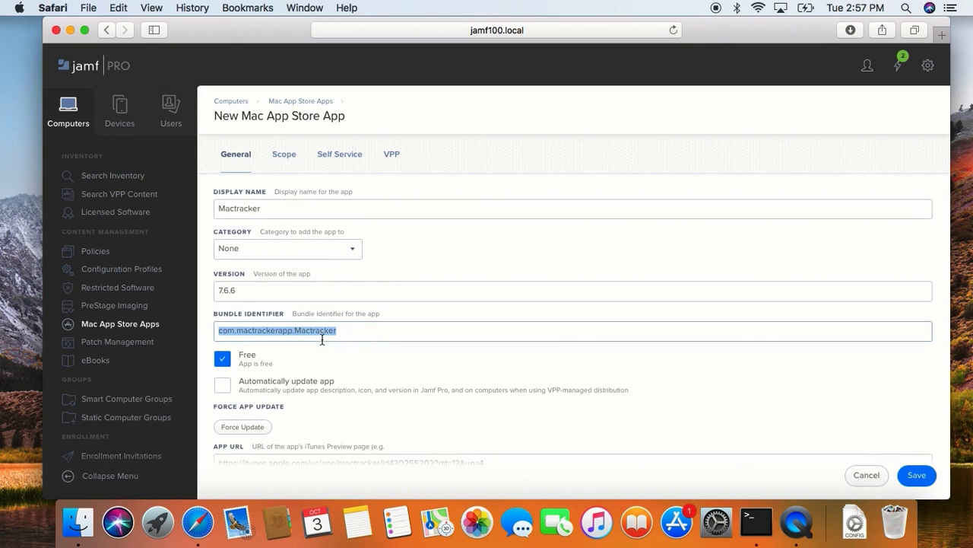
{"action": "scroll", "coordinate": [322, 342], "scroll_direction": "up", "scroll_amount": 1}
{"action": "left_click", "coordinate": [314, 261]}
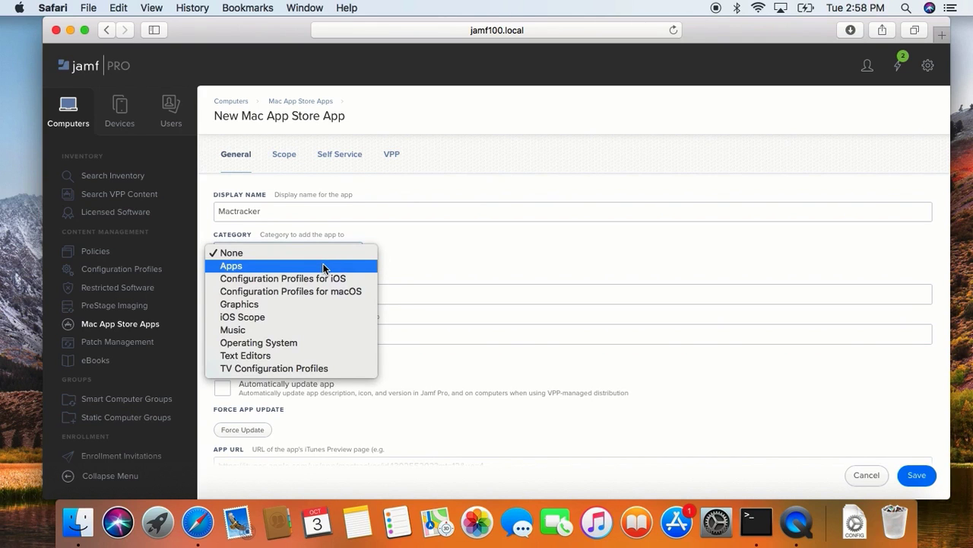
{"action": "left_click", "coordinate": [324, 266]}
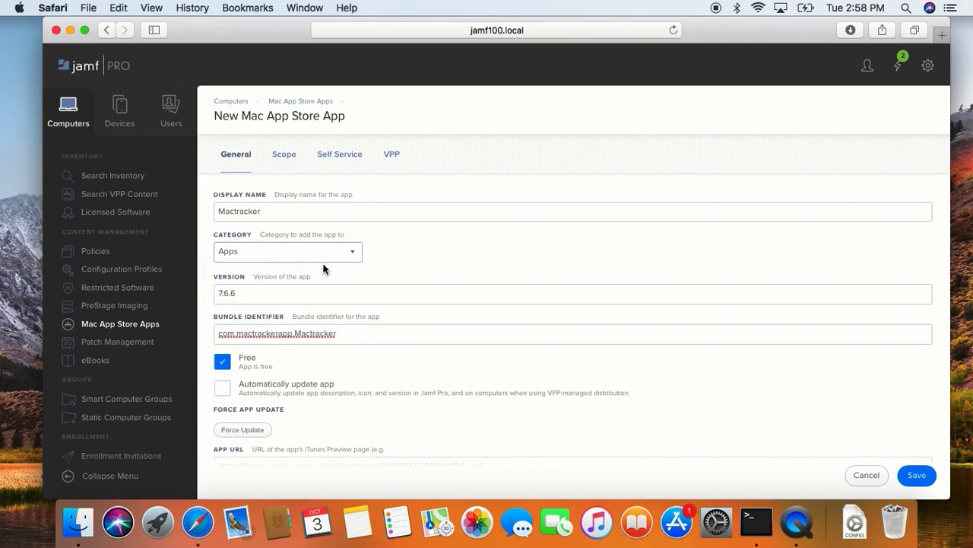
Review Mactracker's automatic update option, its App Store URL and the available distribution methods.
{"action": "scroll", "coordinate": [322, 266], "scroll_direction": "down", "scroll_amount": 2}
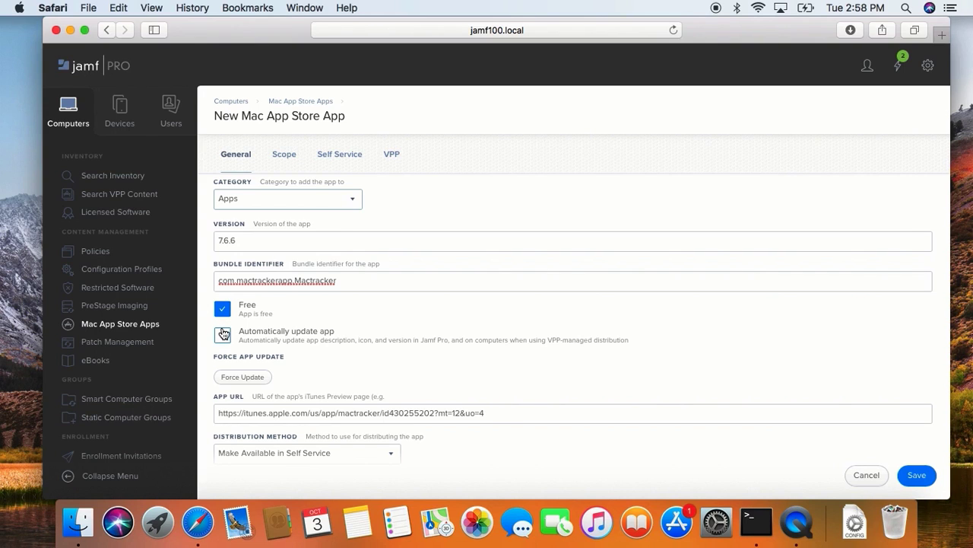
{"action": "left_click", "coordinate": [222, 334]}
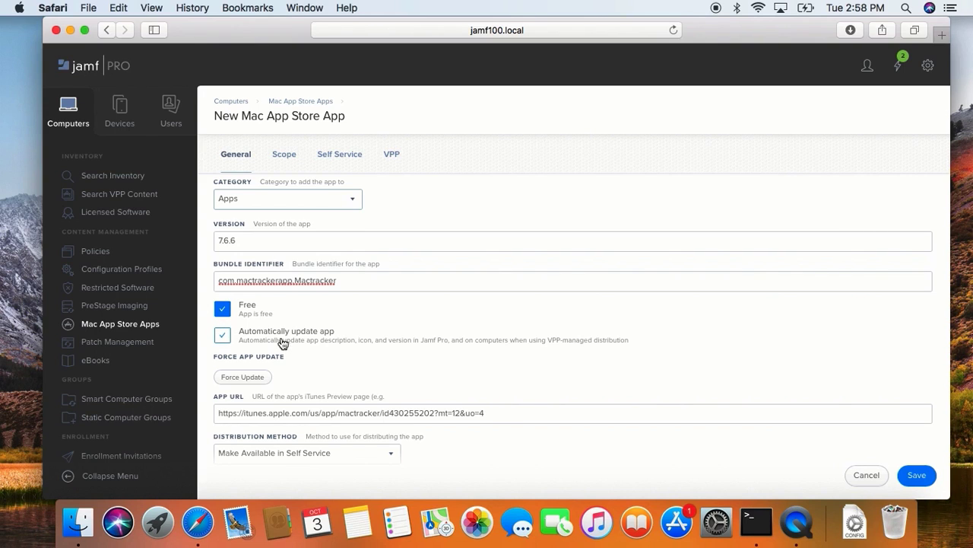
{"action": "left_click", "coordinate": [550, 343]}
{"action": "scroll", "coordinate": [550, 343], "scroll_direction": "down", "scroll_amount": 1}
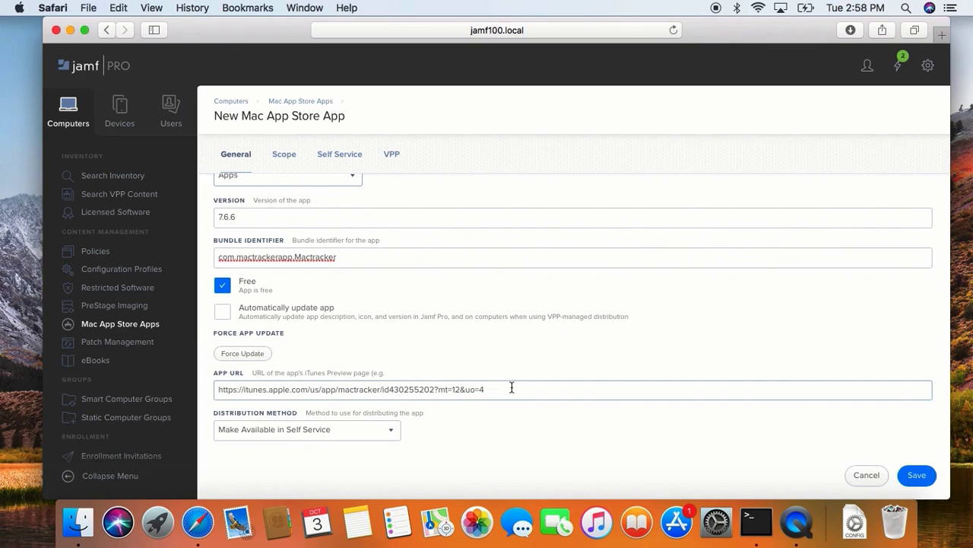
{"action": "left_click", "coordinate": [361, 439]}
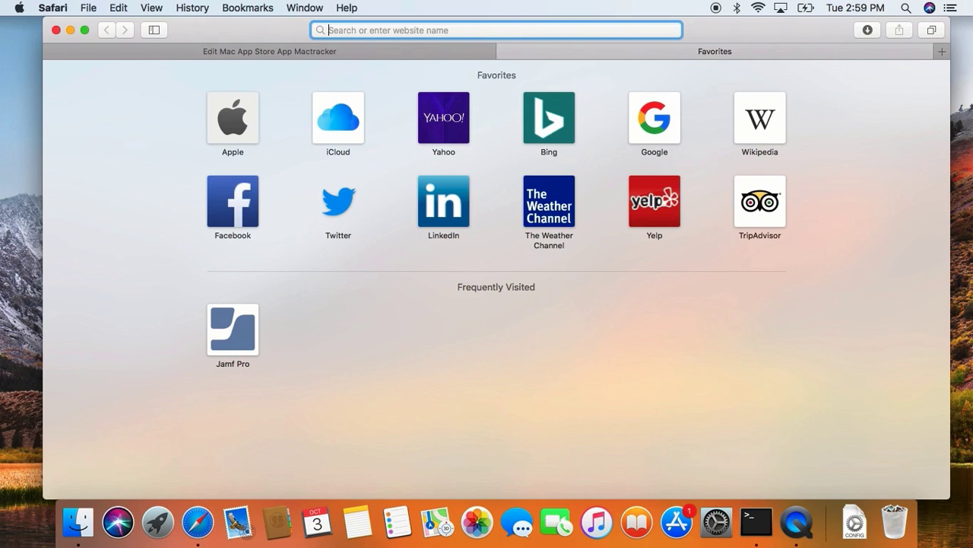
Open docs.jamf.com in a separate browser tab and find the Mac App Store Apps article in the administrator's guide.
{"action": "type", "text": "docs.jamf."}
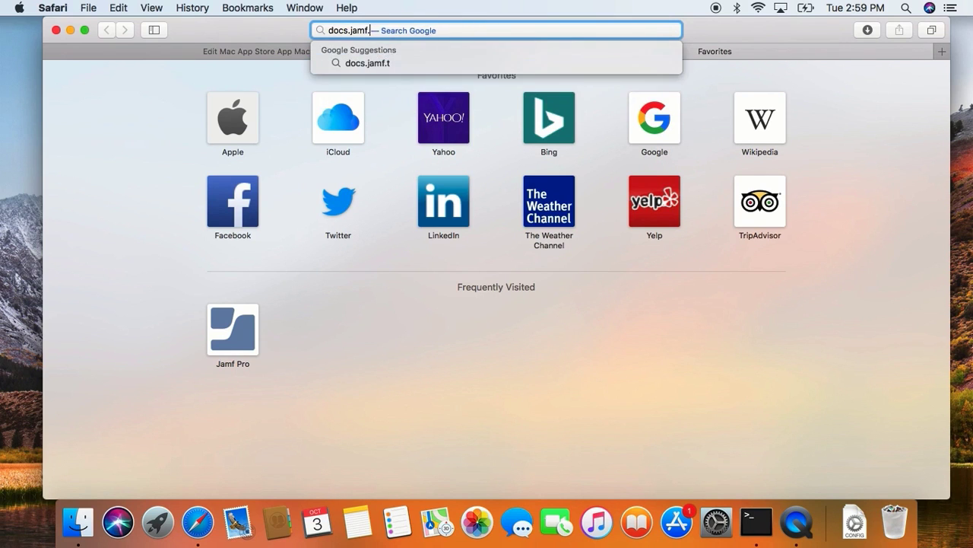
{"action": "type", "text": "com"}
{"action": "key", "text": "Return"}
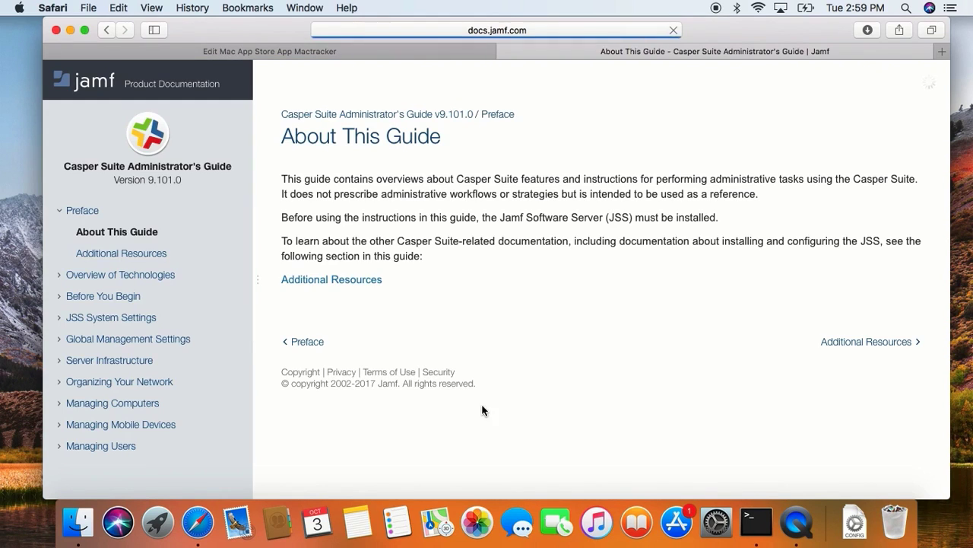
{"action": "left_click", "coordinate": [927, 81]}
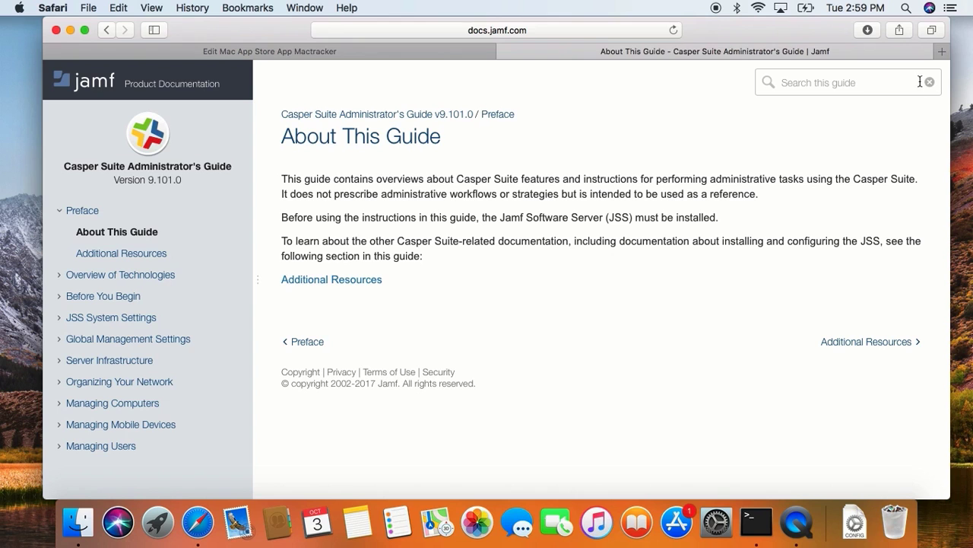
{"action": "type", "text": "Mac app store apps"}
{"action": "left_click", "coordinate": [878, 103]}
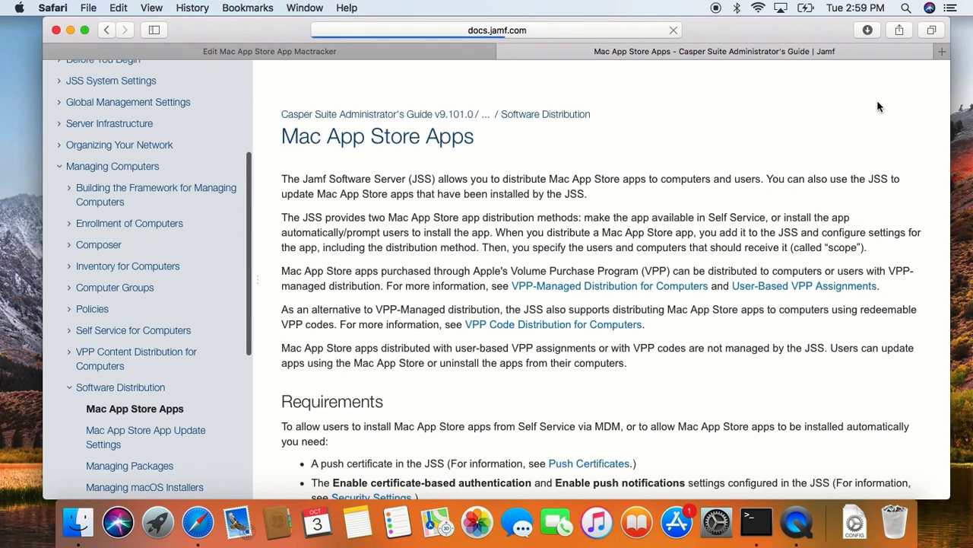
Examine the article's requirements for letting users install apps from the Mac App Store linked from Self Service.
{"action": "scroll", "coordinate": [637, 375], "scroll_direction": "down", "scroll_amount": 10}
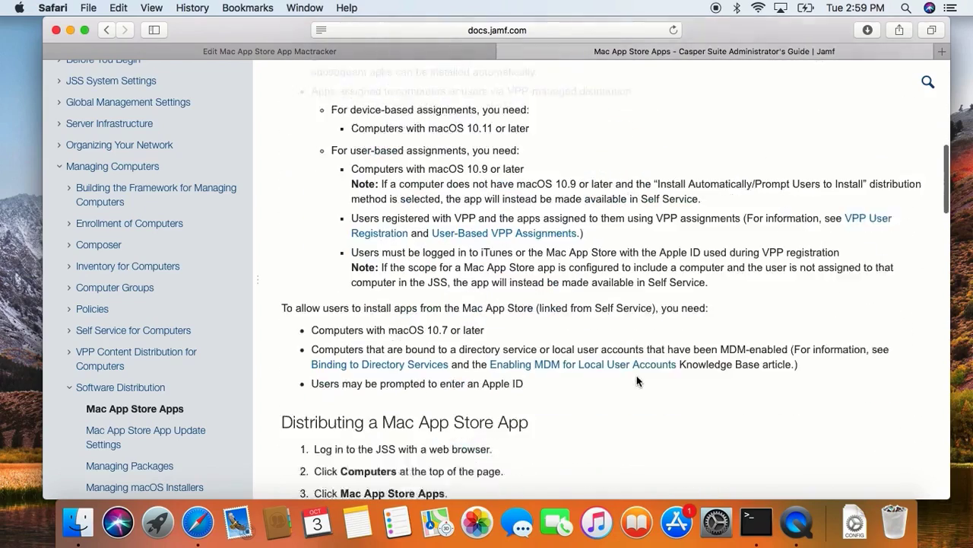
{"action": "scroll", "coordinate": [636, 375], "scroll_direction": "down", "scroll_amount": 1}
{"action": "left_click_drag", "start_coordinate": [282, 254], "coordinate": [537, 256]}
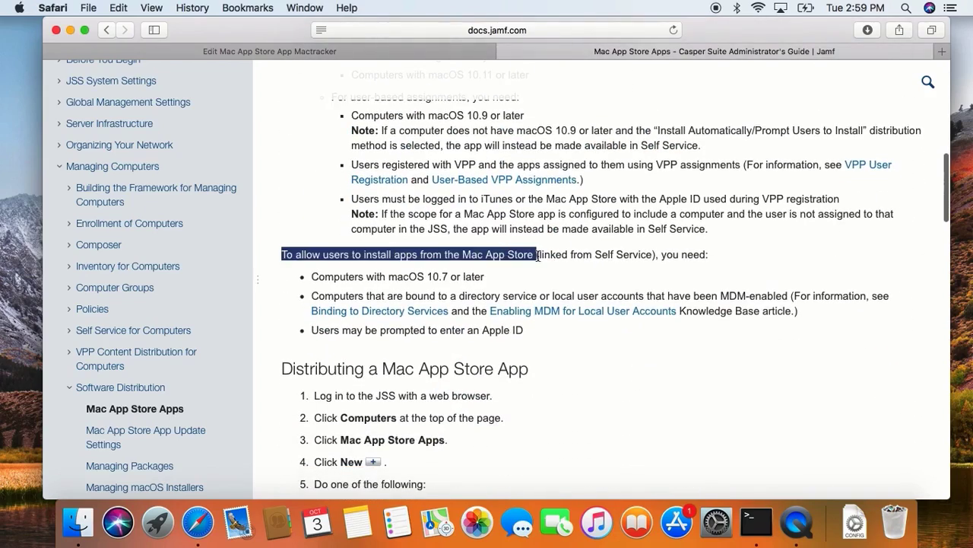
{"action": "left_click", "coordinate": [536, 275]}
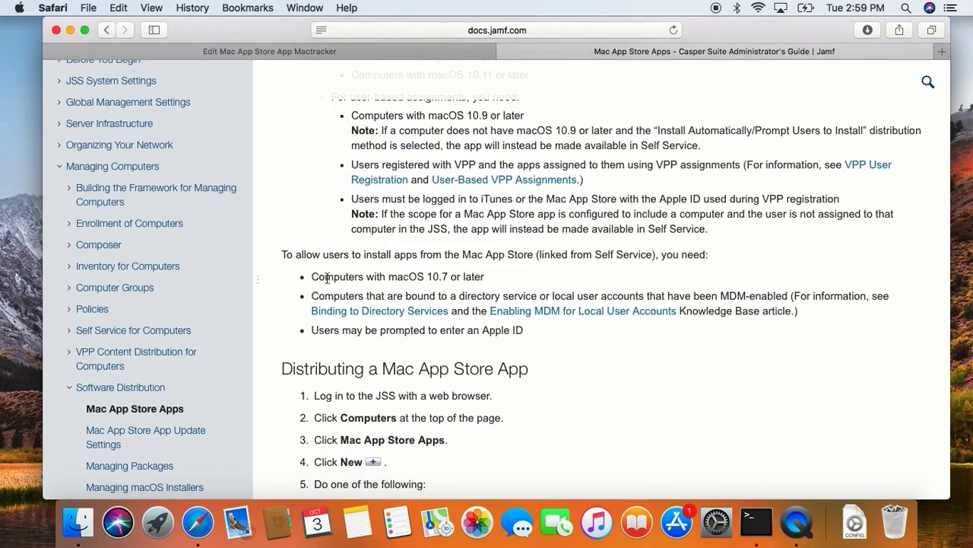
{"action": "left_click_drag", "start_coordinate": [308, 281], "coordinate": [540, 329]}
{"action": "left_click", "coordinate": [538, 328]}
Return to the Mactracker app record and add the Minneapolis, Eau Claire and New York buildings to its scope as deployment targets.
{"action": "left_click", "coordinate": [403, 47]}
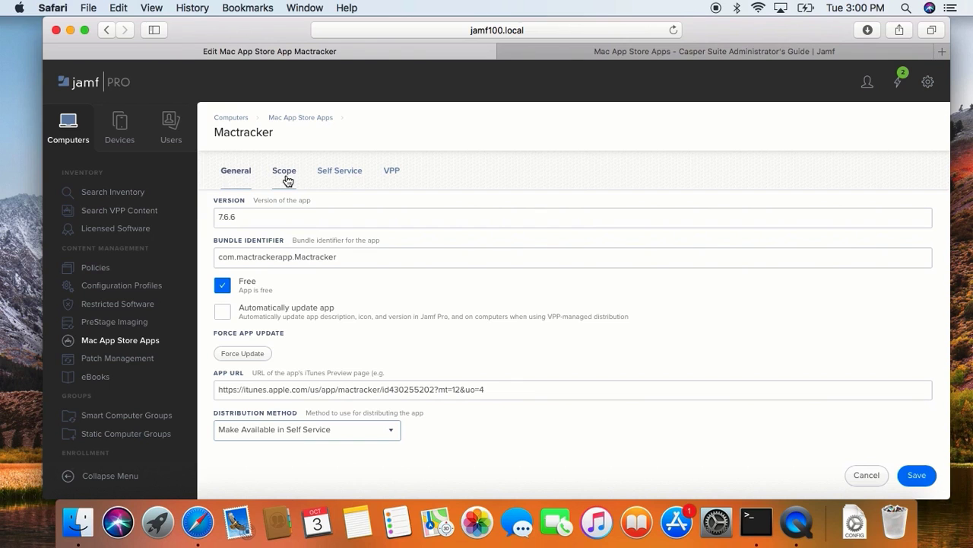
{"action": "left_click", "coordinate": [287, 173]}
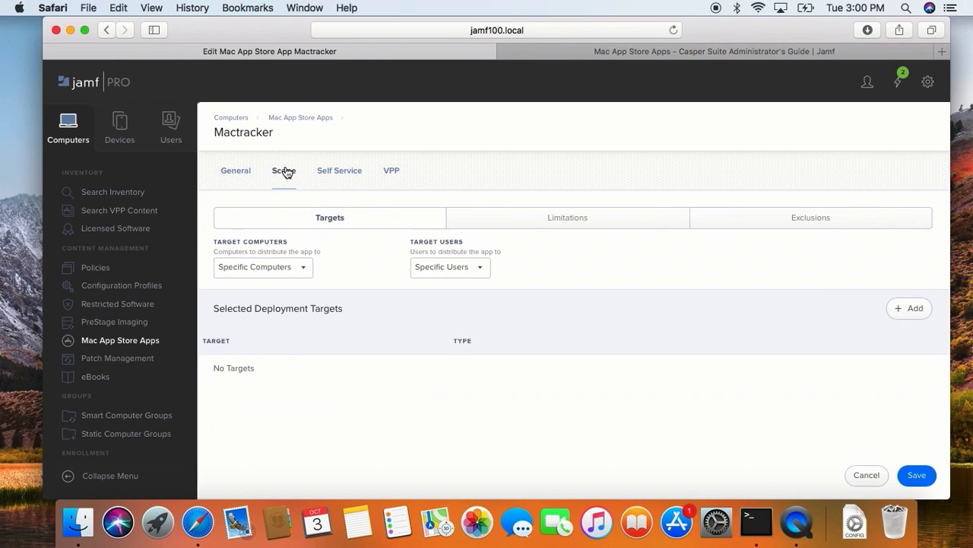
{"action": "left_click", "coordinate": [910, 308]}
{"action": "left_click", "coordinate": [755, 313]}
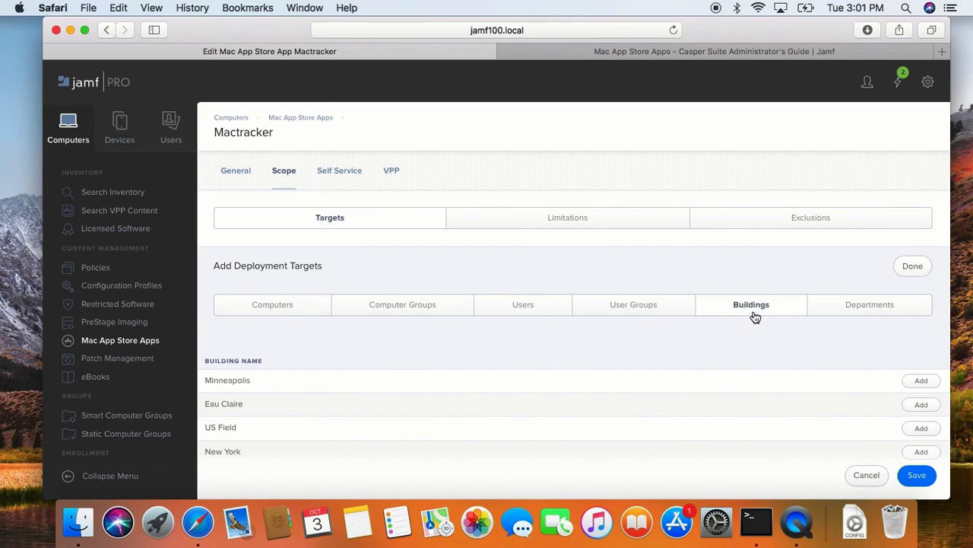
{"action": "left_click", "coordinate": [924, 383]}
{"action": "left_click", "coordinate": [925, 385]}
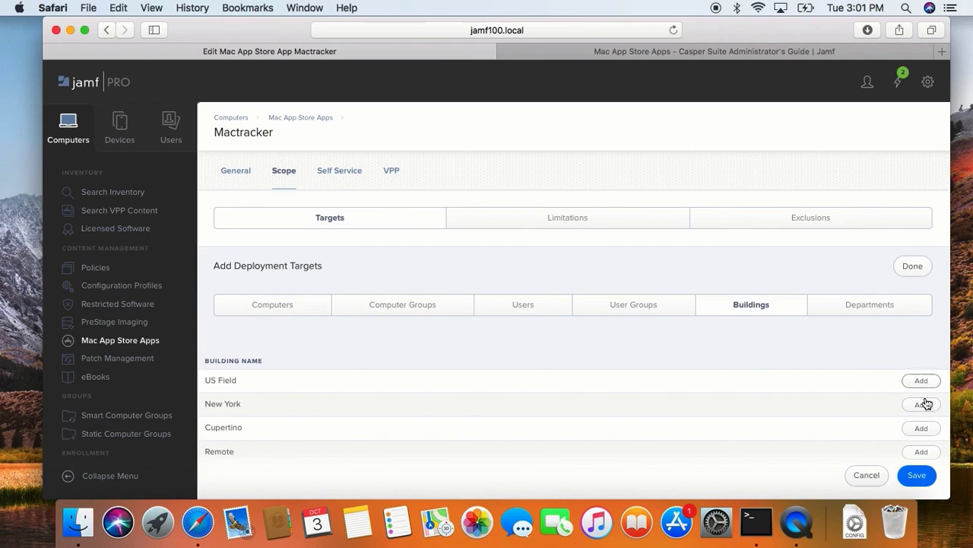
{"action": "left_click", "coordinate": [924, 404]}
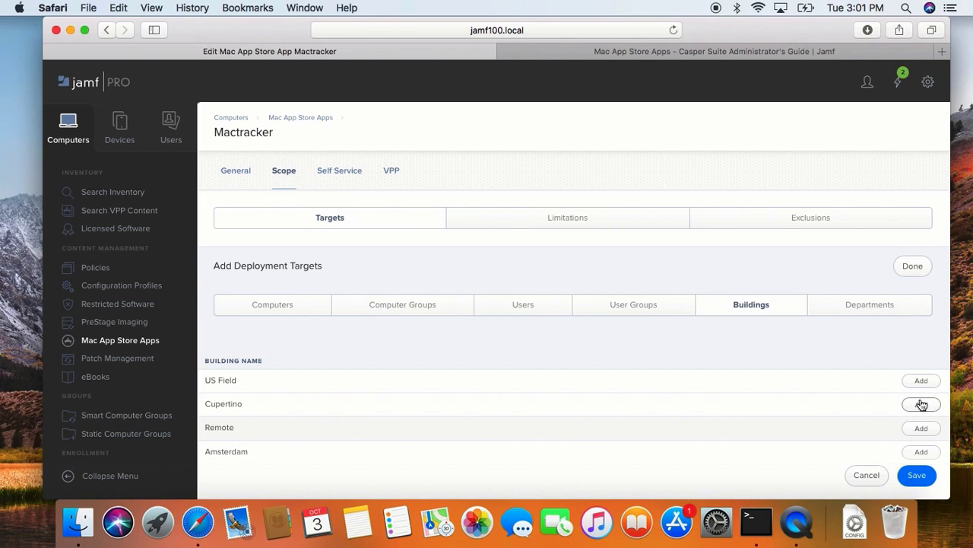
Add the Information Technology department to Mactracker's deployment targets.
{"action": "left_click", "coordinate": [867, 308]}
{"action": "scroll", "coordinate": [910, 409], "scroll_direction": "down", "scroll_amount": 2}
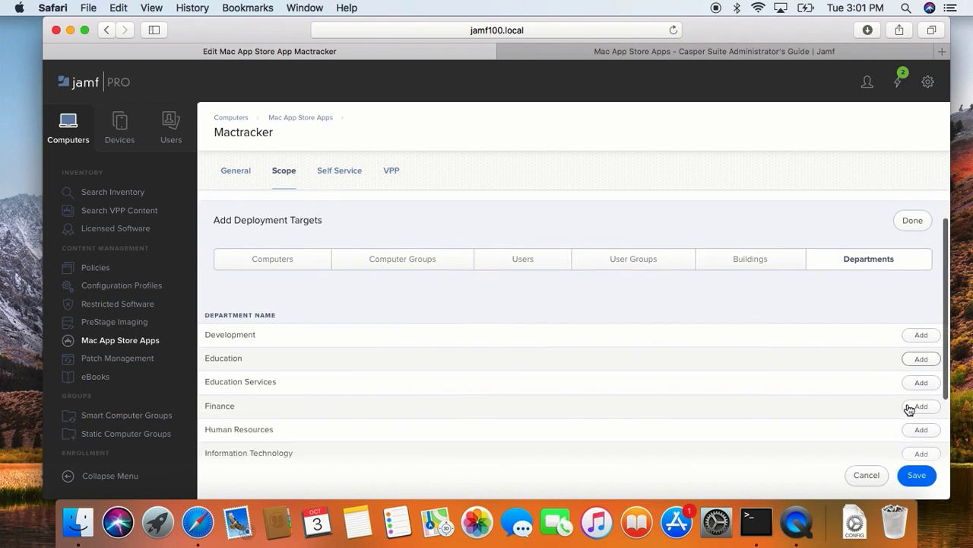
{"action": "scroll", "coordinate": [910, 409], "scroll_direction": "down", "scroll_amount": 2}
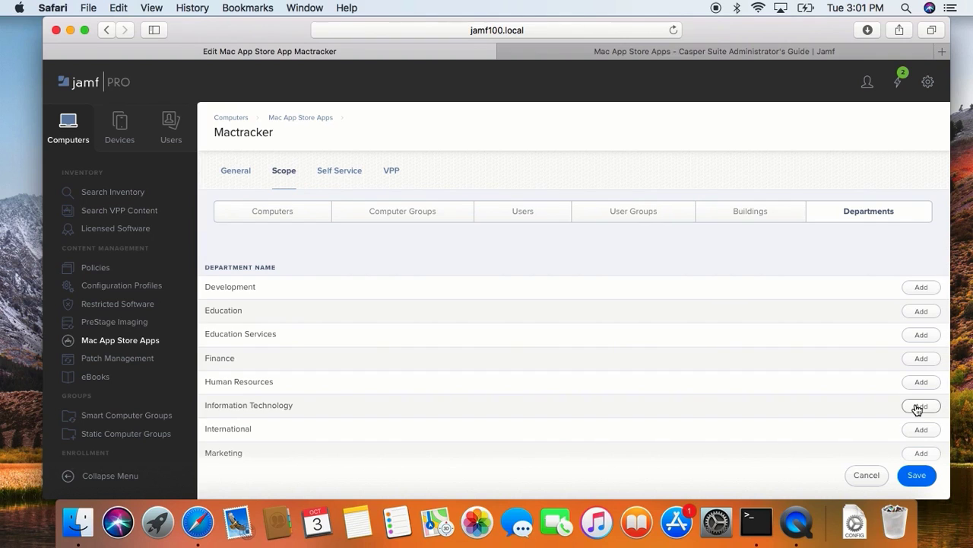
{"action": "left_click", "coordinate": [918, 408]}
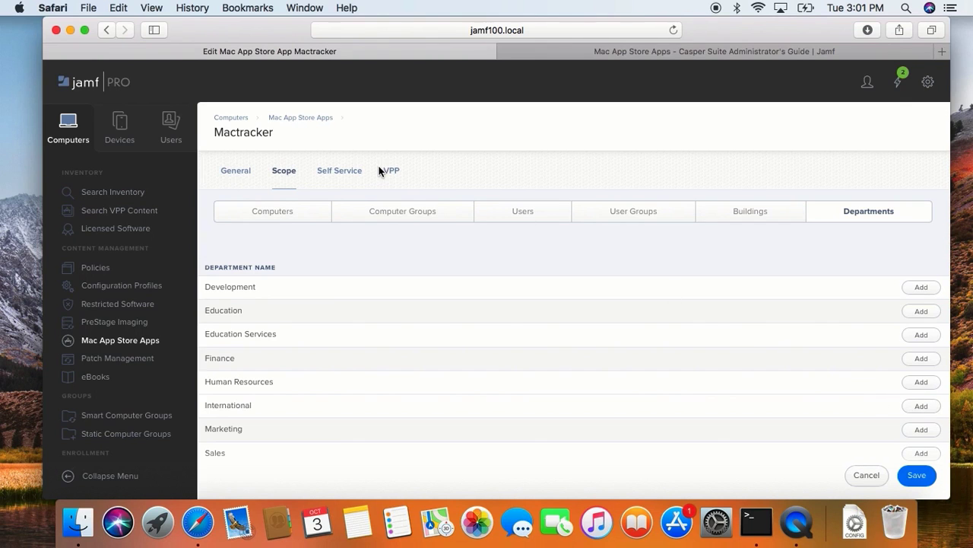
Review Mactracker's Self Service button name and description, and require users to view the description before installing.
{"action": "left_click", "coordinate": [356, 175]}
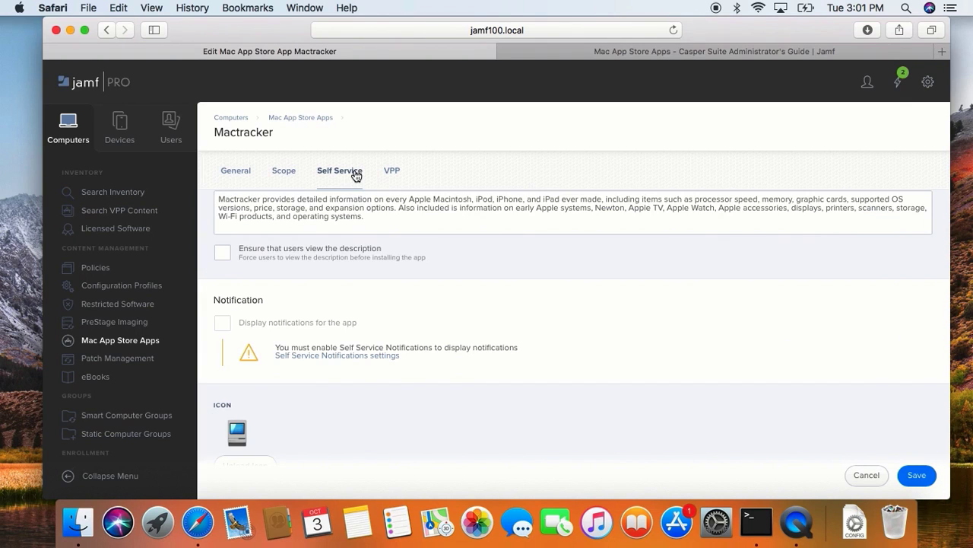
{"action": "triple_click", "coordinate": [352, 225]}
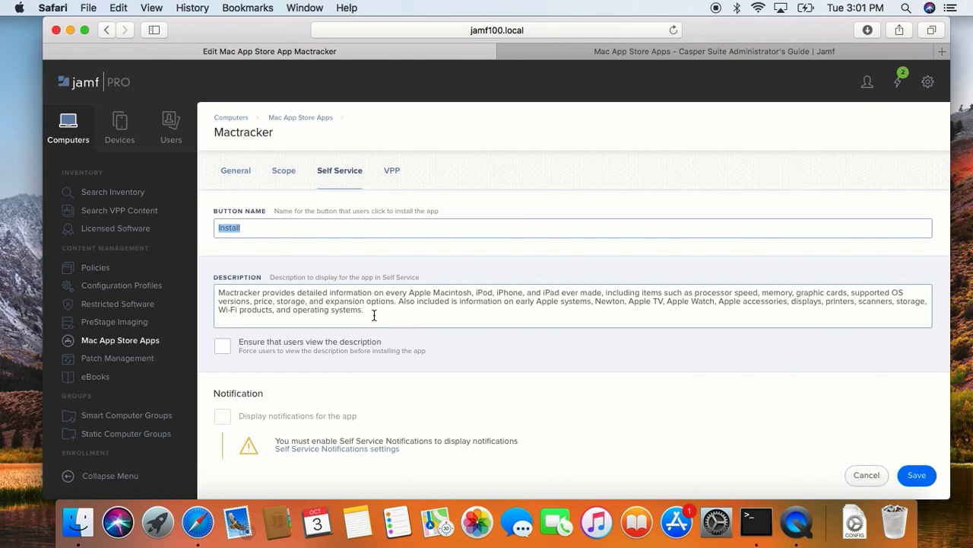
{"action": "left_click_drag", "start_coordinate": [372, 313], "coordinate": [217, 289]}
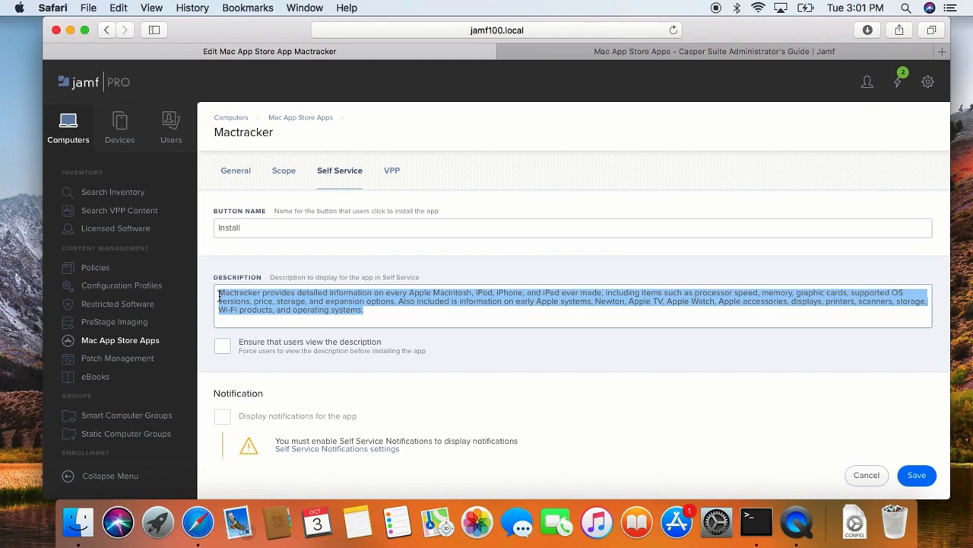
{"action": "left_click", "coordinate": [222, 347]}
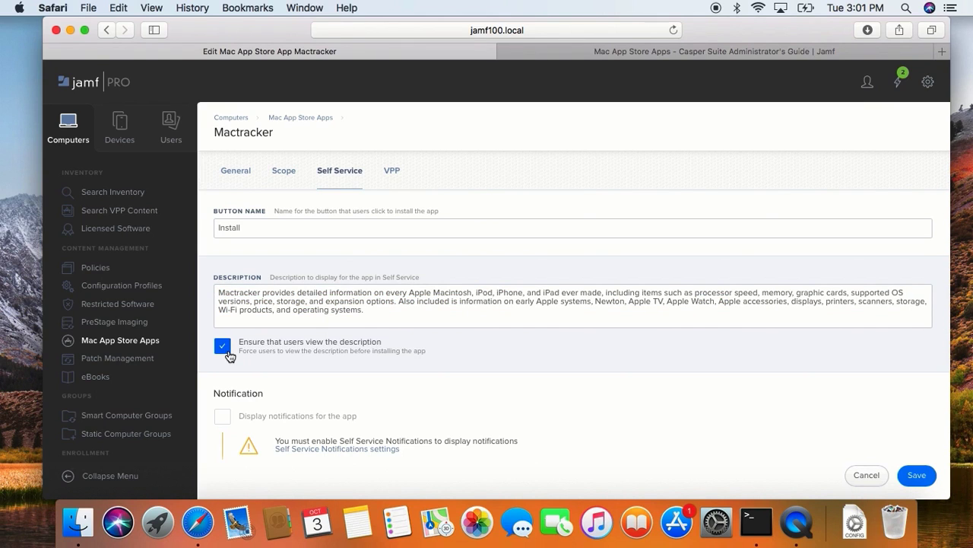
Include Mactracker in the Featured category of Self Service and save the app record.
{"action": "scroll", "coordinate": [324, 390], "scroll_direction": "down", "scroll_amount": 5}
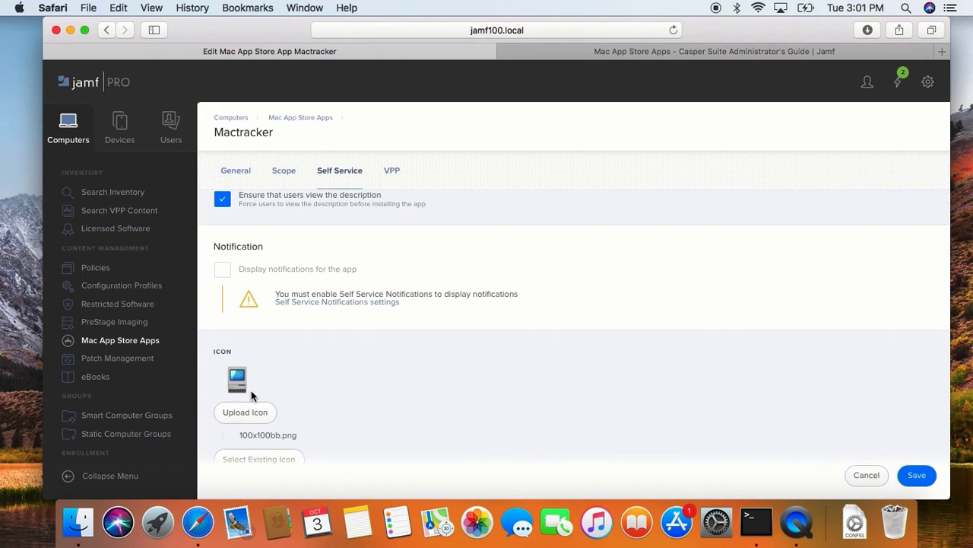
{"action": "scroll", "coordinate": [251, 393], "scroll_direction": "down", "scroll_amount": 8}
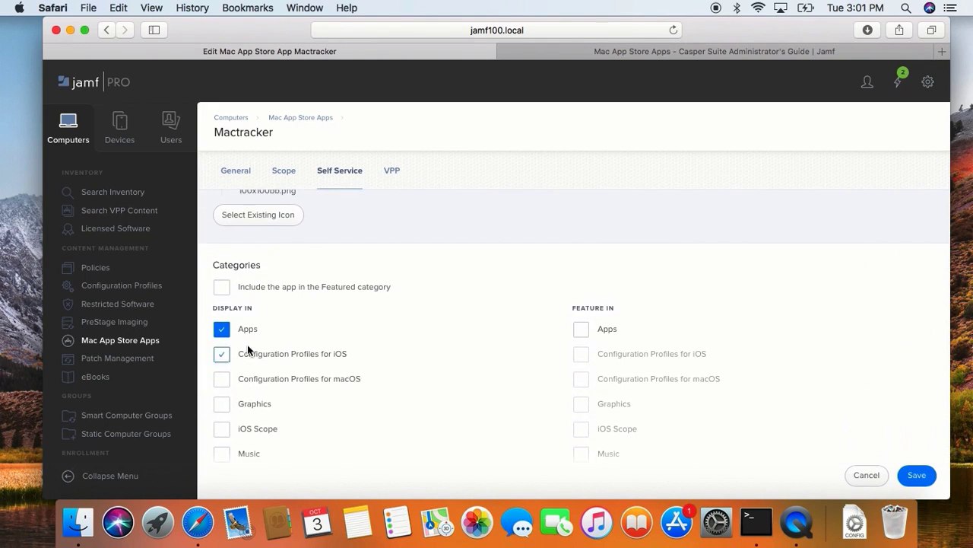
{"action": "scroll", "coordinate": [245, 443], "scroll_direction": "down", "scroll_amount": 3}
{"action": "scroll", "coordinate": [245, 444], "scroll_direction": "up", "scroll_amount": 4}
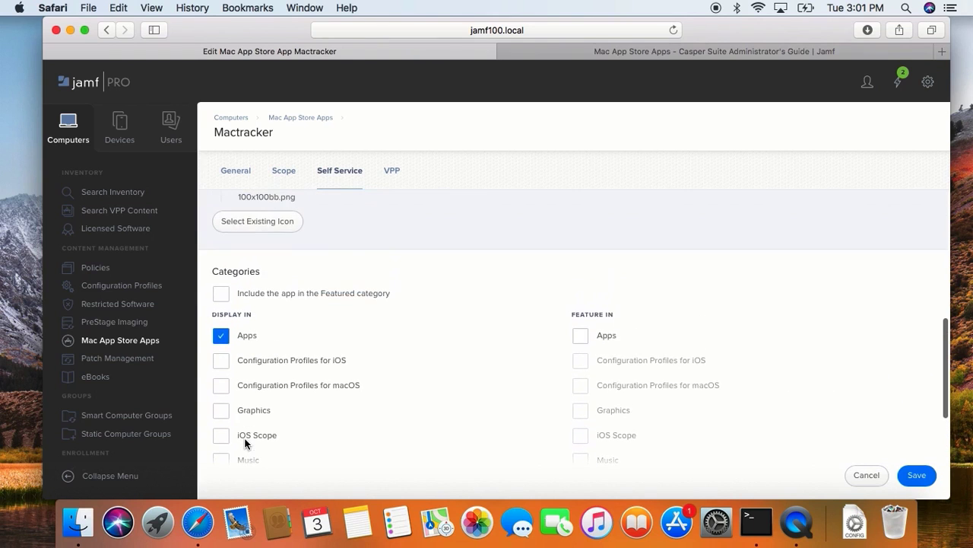
{"action": "left_click", "coordinate": [246, 444]}
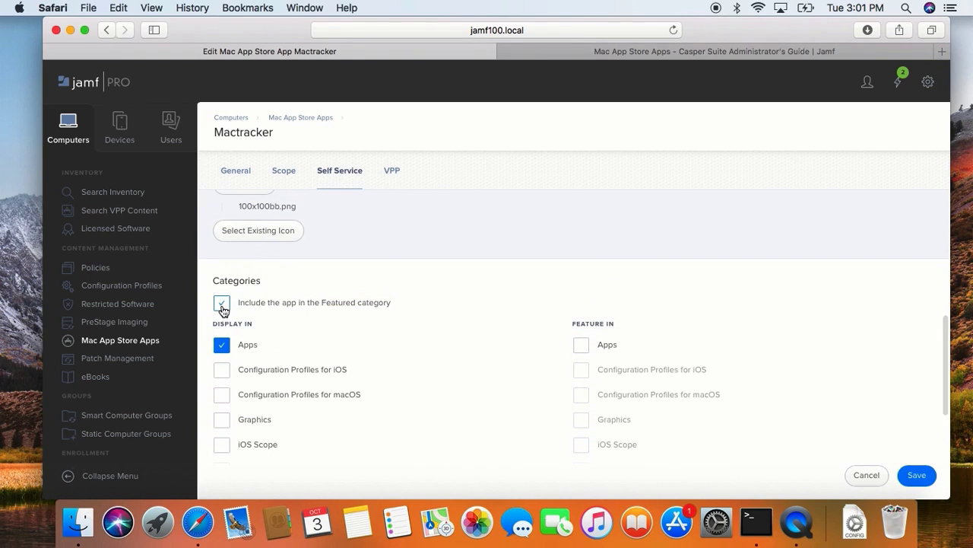
{"action": "left_click", "coordinate": [222, 304]}
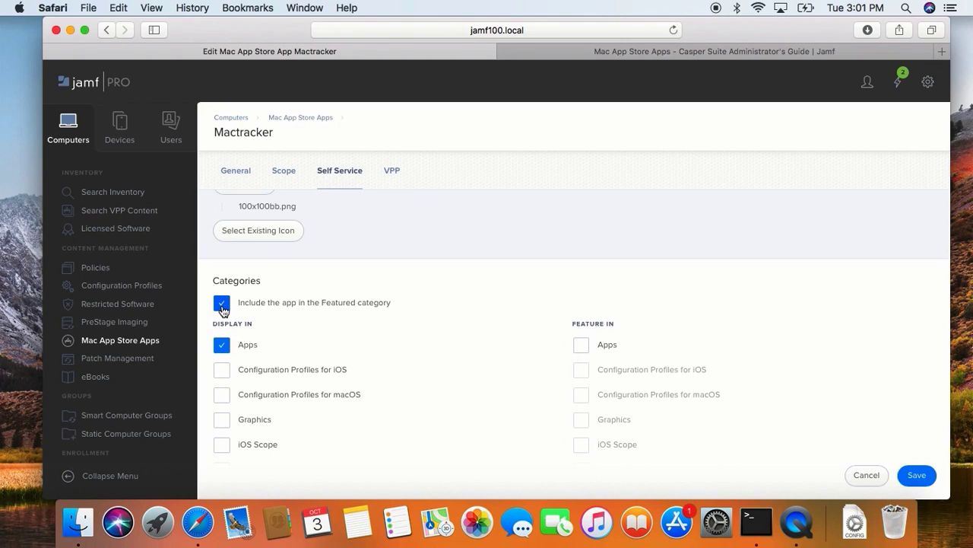
{"action": "left_click", "coordinate": [926, 484]}
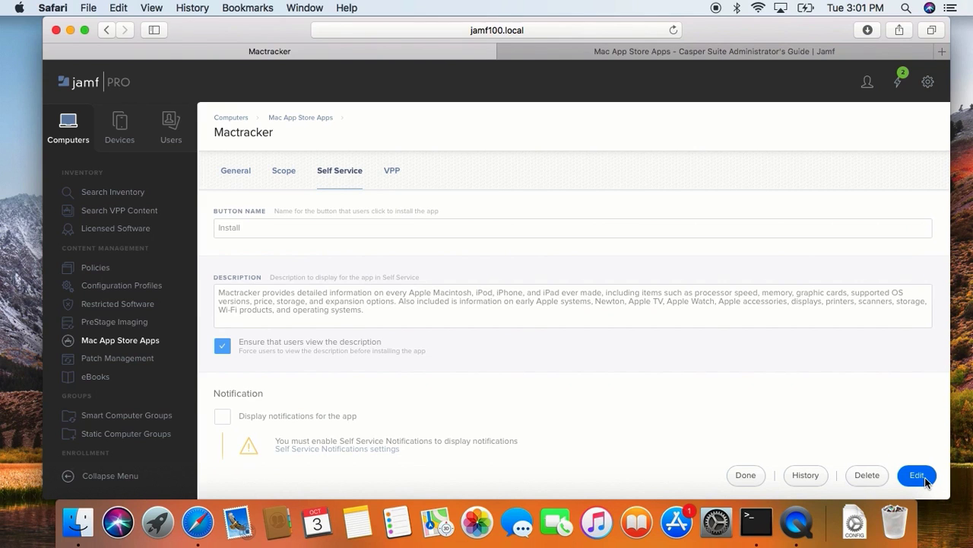
Open the Self Service app, view Mactracker's description from its Install button, and close the description.
{"action": "key", "text": "super+space"}
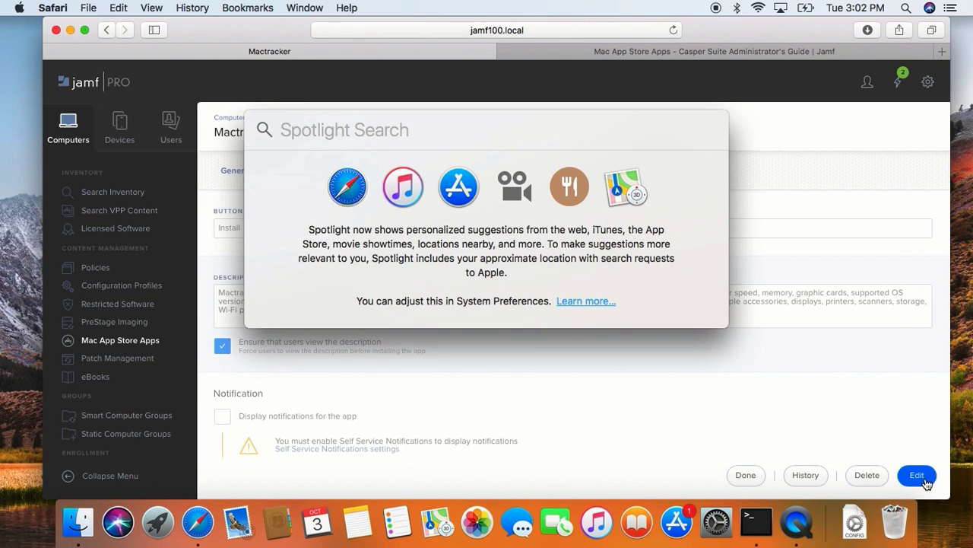
{"action": "type", "text": "self servi"}
{"action": "key", "text": "Return"}
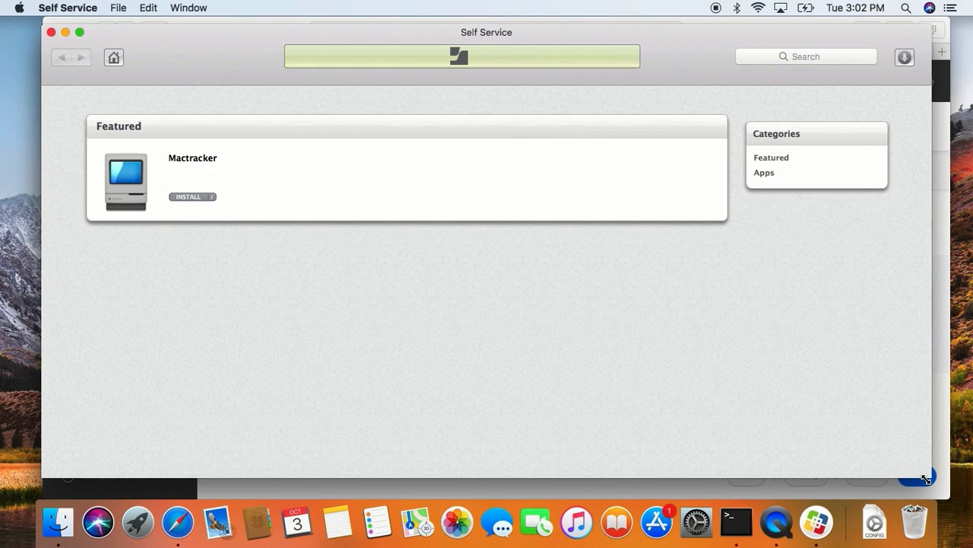
{"action": "left_click", "coordinate": [178, 197]}
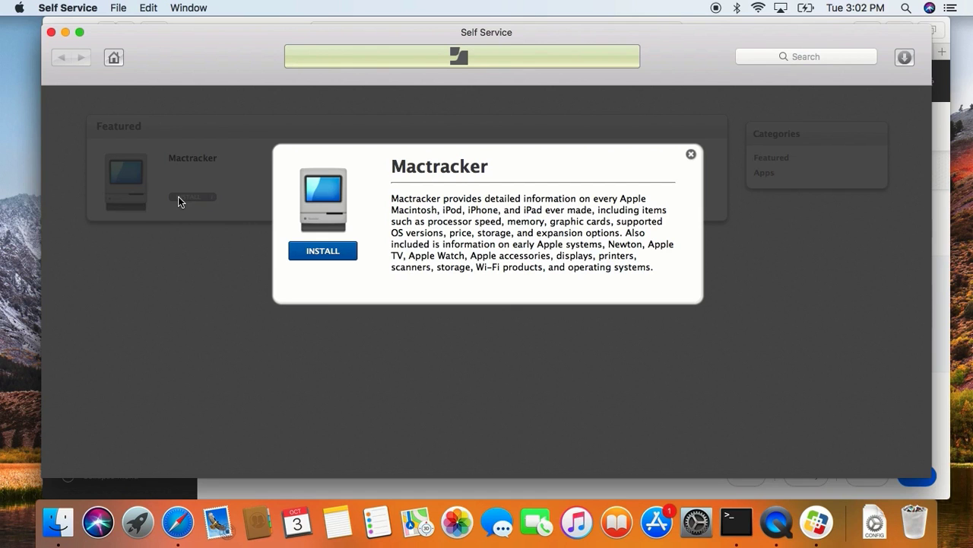
{"action": "left_click", "coordinate": [184, 269]}
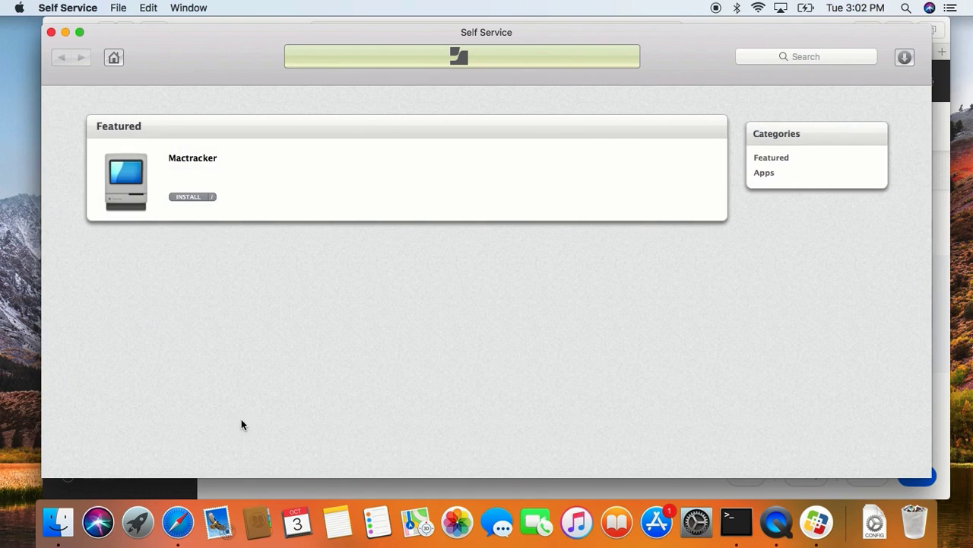
Return to Jamf Pro in Safari, search the United States App Store for Evernote, and add "Evernote – stay organized" as a new Mac App Store app.
{"action": "left_click", "coordinate": [222, 492]}
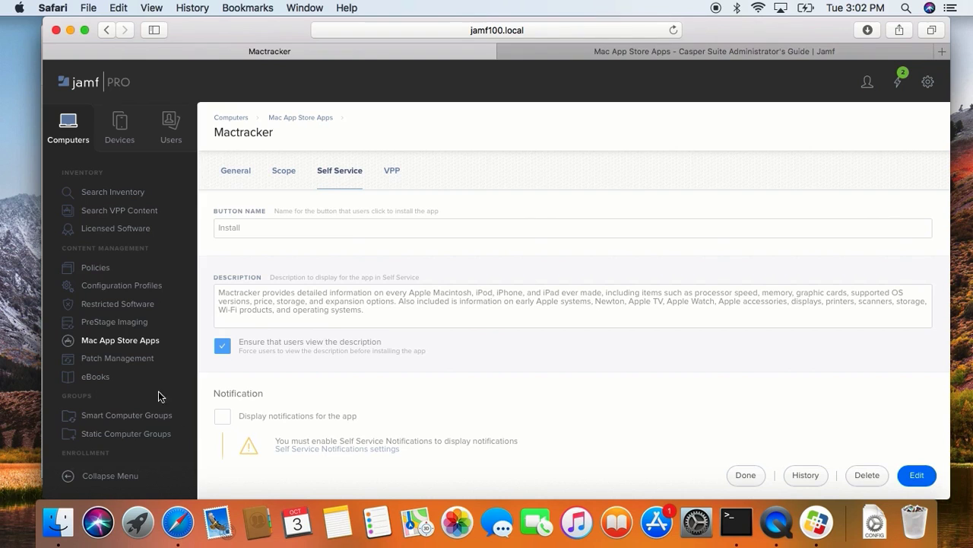
{"action": "left_click", "coordinate": [119, 343]}
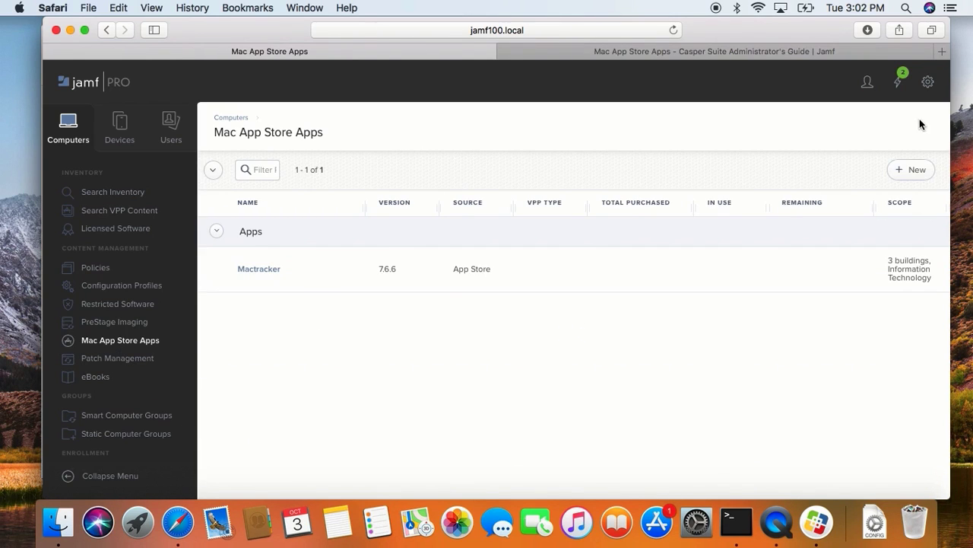
{"action": "left_click", "coordinate": [910, 170]}
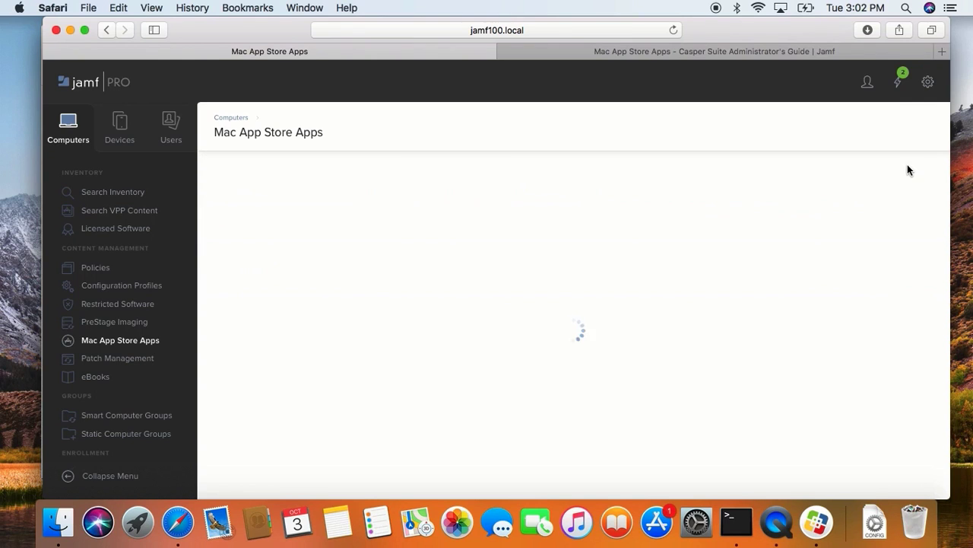
{"action": "type", "text": "Evenote"}
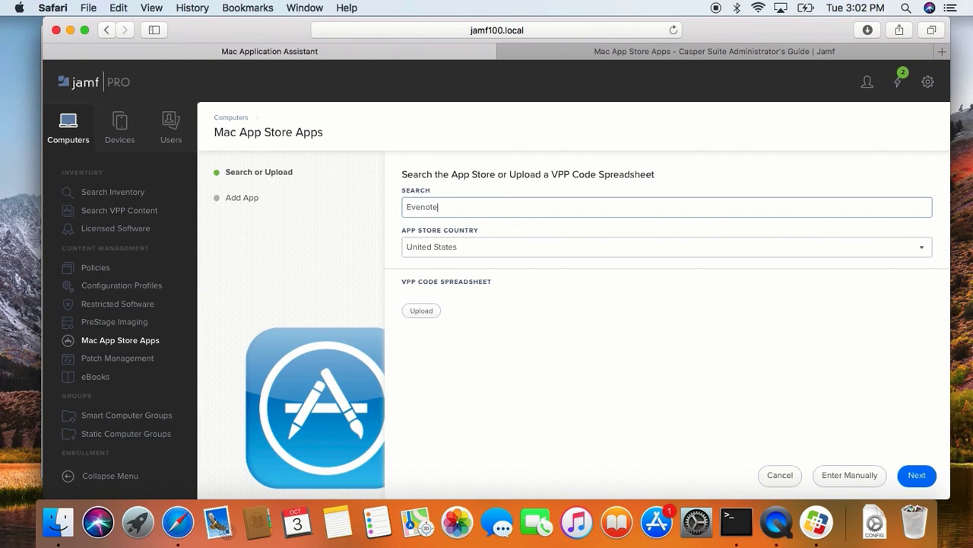
{"action": "key", "text": "Return"}
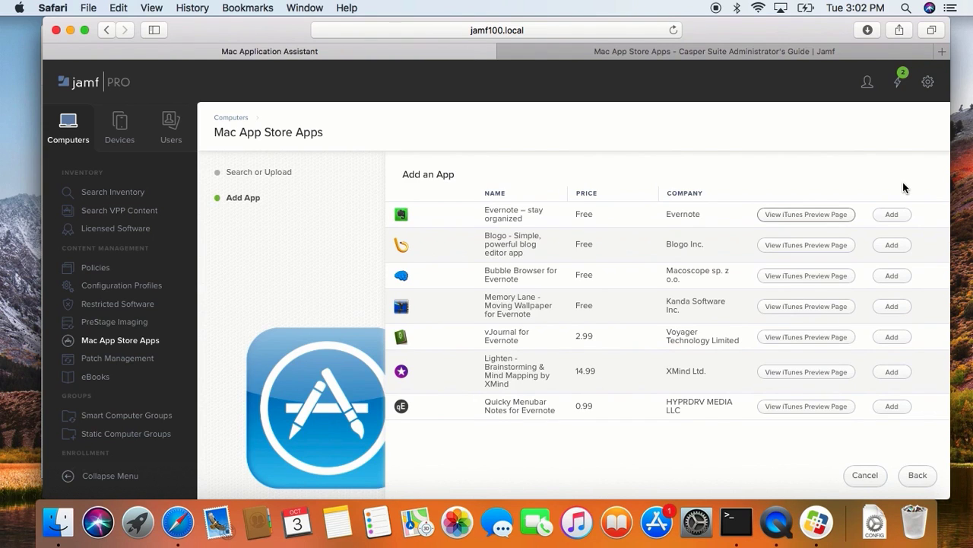
{"action": "left_click", "coordinate": [892, 216]}
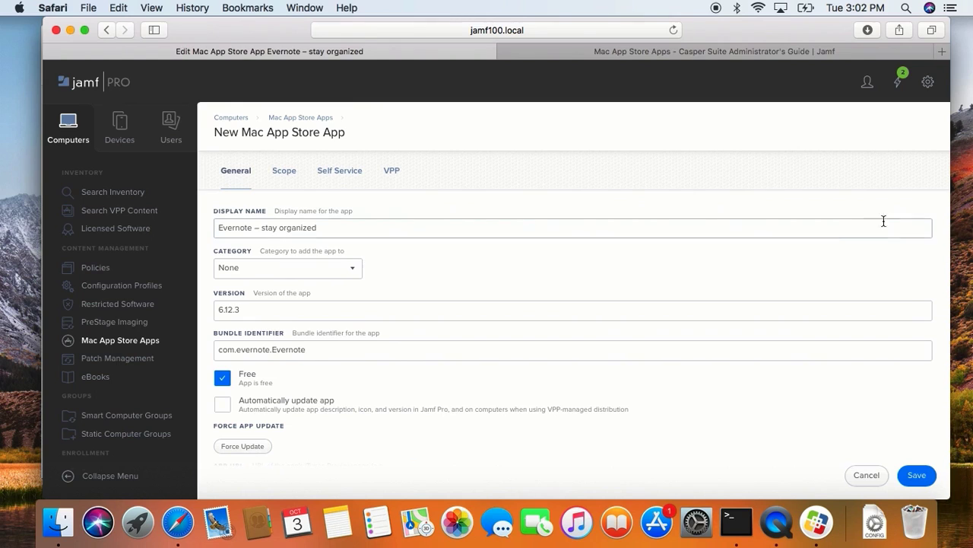
Set Evernote's category to Apps and keep its distribution method as Make Available in Self Service.
{"action": "double_click", "coordinate": [348, 233]}
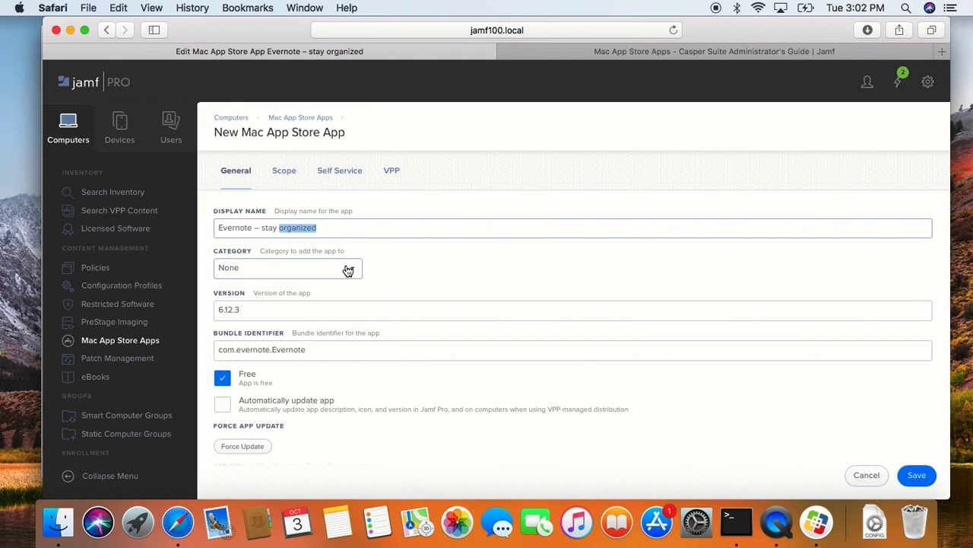
{"action": "left_click", "coordinate": [347, 269]}
{"action": "left_click", "coordinate": [342, 281]}
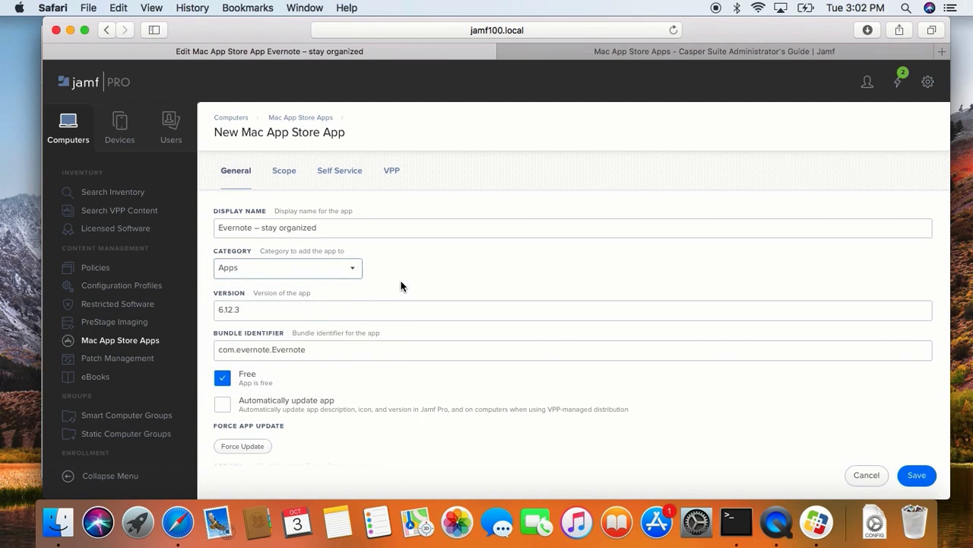
{"action": "scroll", "coordinate": [400, 284], "scroll_direction": "down", "scroll_amount": 3}
{"action": "left_click", "coordinate": [350, 426]}
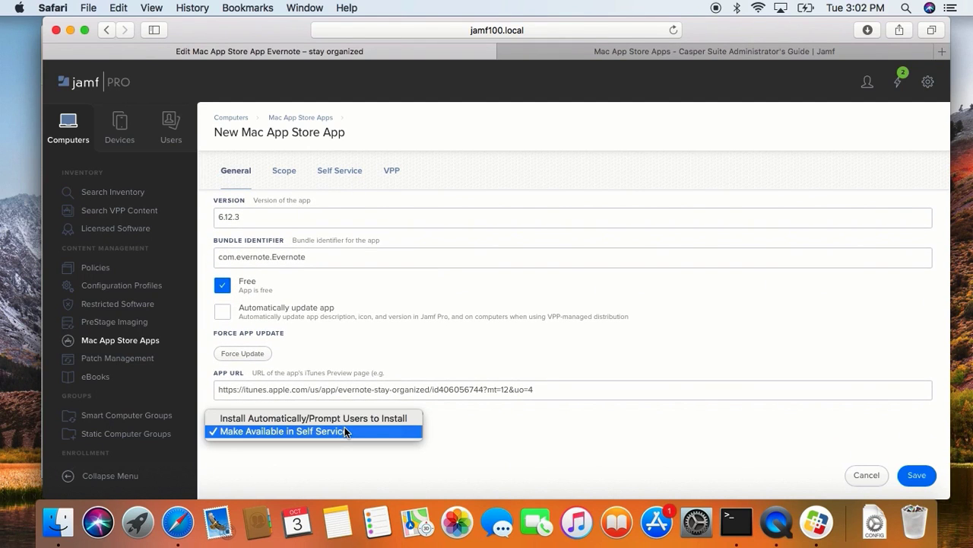
{"action": "left_click", "coordinate": [345, 431]}
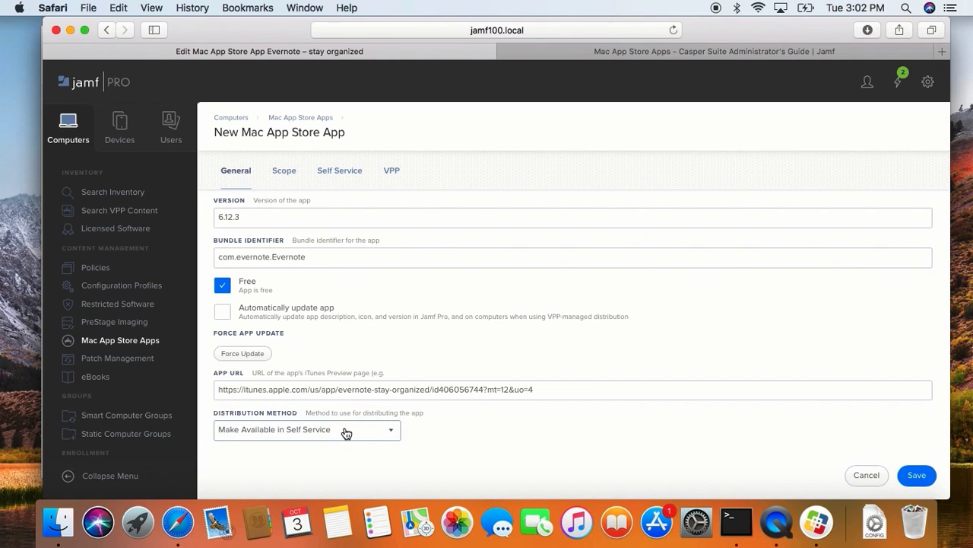
Add the computer Jamf 100 to Evernote's scope as a deployment target.
{"action": "left_click", "coordinate": [283, 173]}
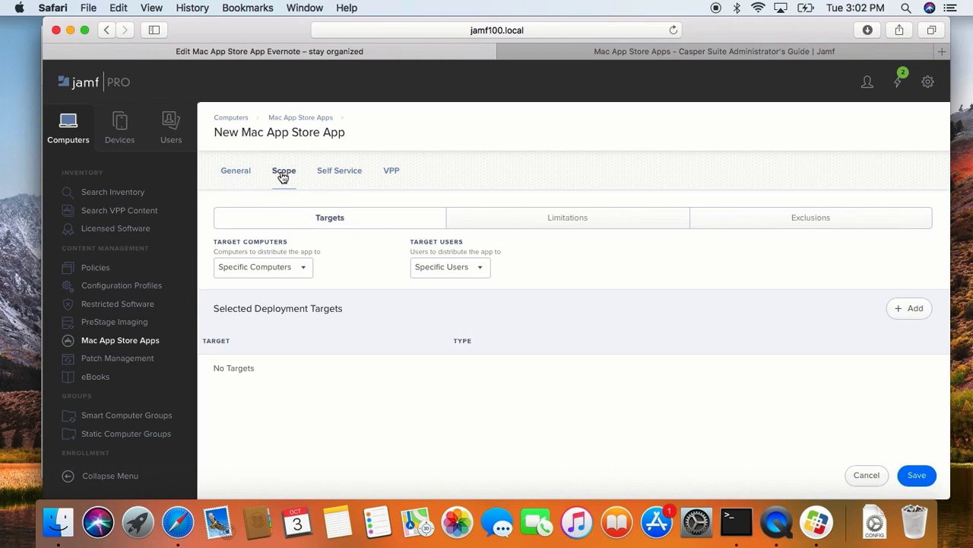
{"action": "left_click", "coordinate": [916, 310]}
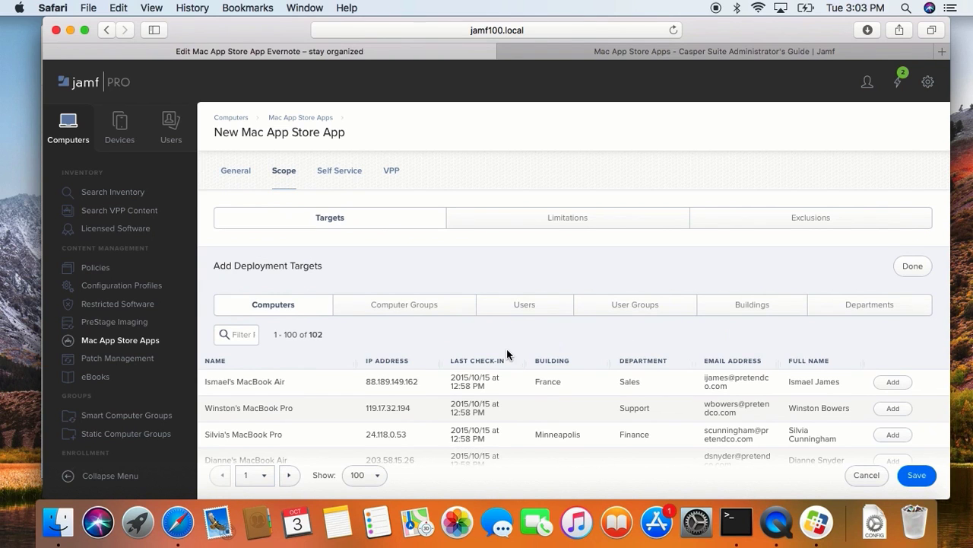
{"action": "scroll", "coordinate": [506, 350], "scroll_direction": "down", "scroll_amount": 5}
{"action": "scroll", "coordinate": [507, 351], "scroll_direction": "down", "scroll_amount": 10}
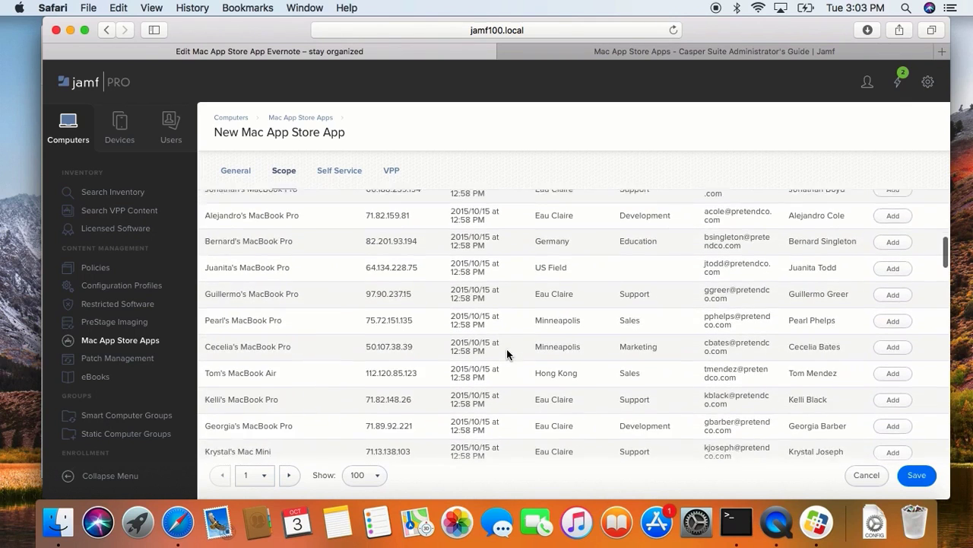
{"action": "scroll", "coordinate": [507, 349], "scroll_direction": "down", "scroll_amount": 2}
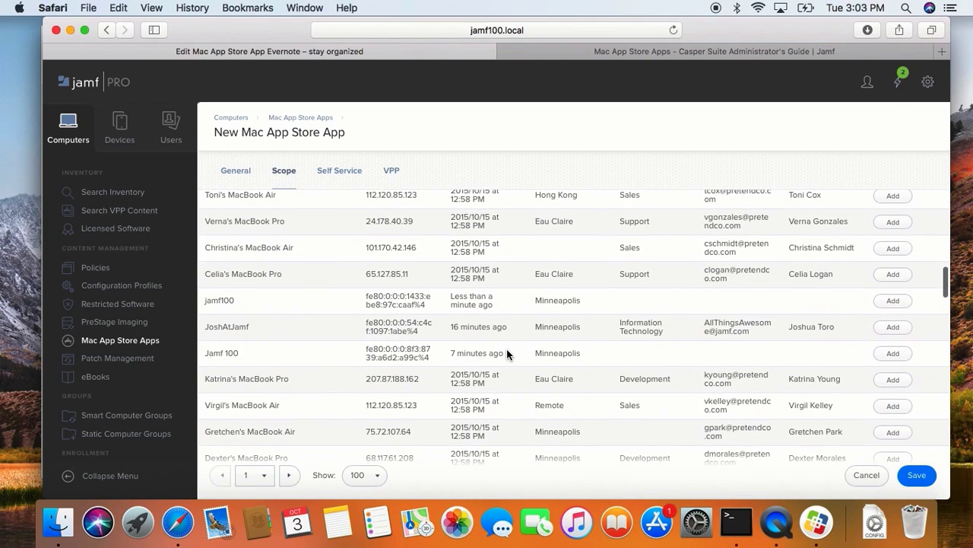
{"action": "left_click", "coordinate": [904, 356]}
{"action": "scroll", "coordinate": [904, 356], "scroll_direction": "up", "scroll_amount": 15}
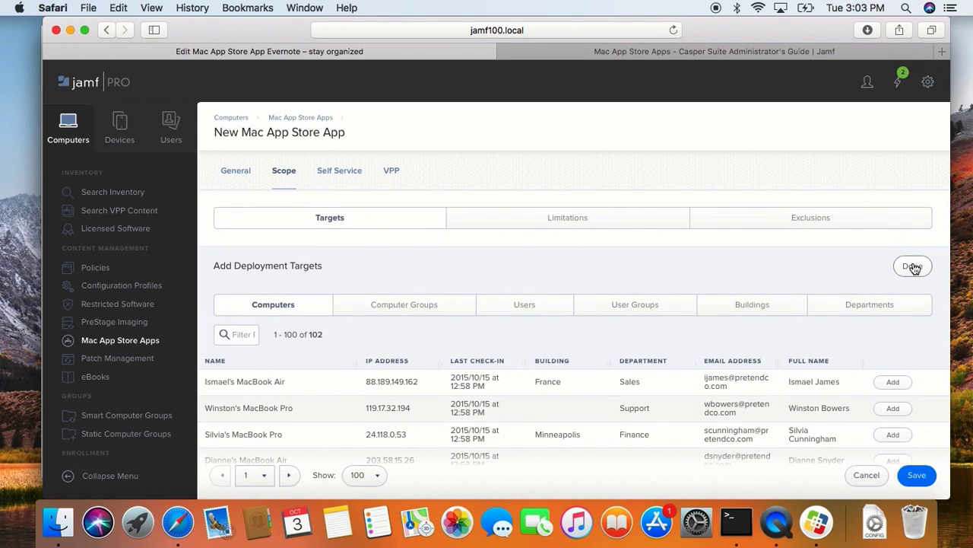
{"action": "left_click", "coordinate": [913, 267]}
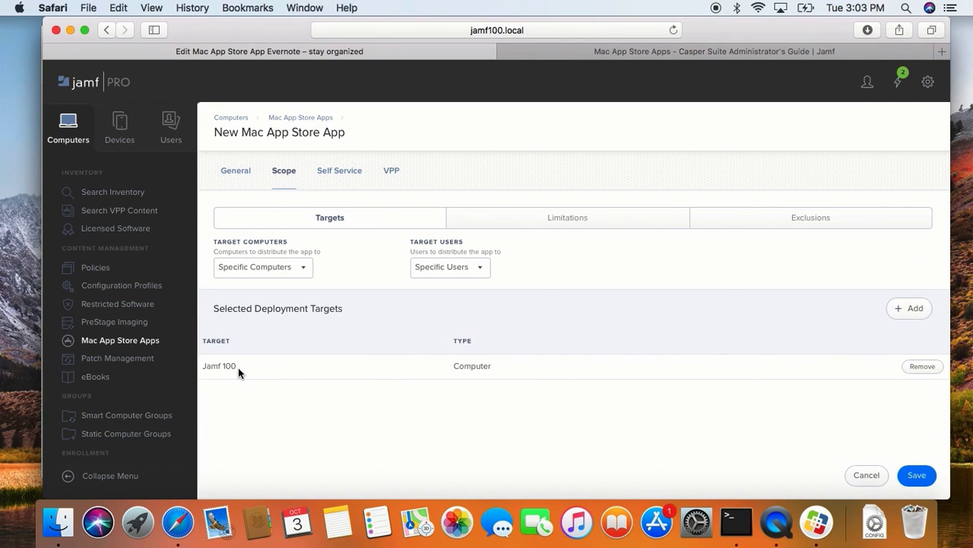
Review Evernote's Self Service button name and description, display the app in the Apps category, and save the record.
{"action": "left_click", "coordinate": [352, 182]}
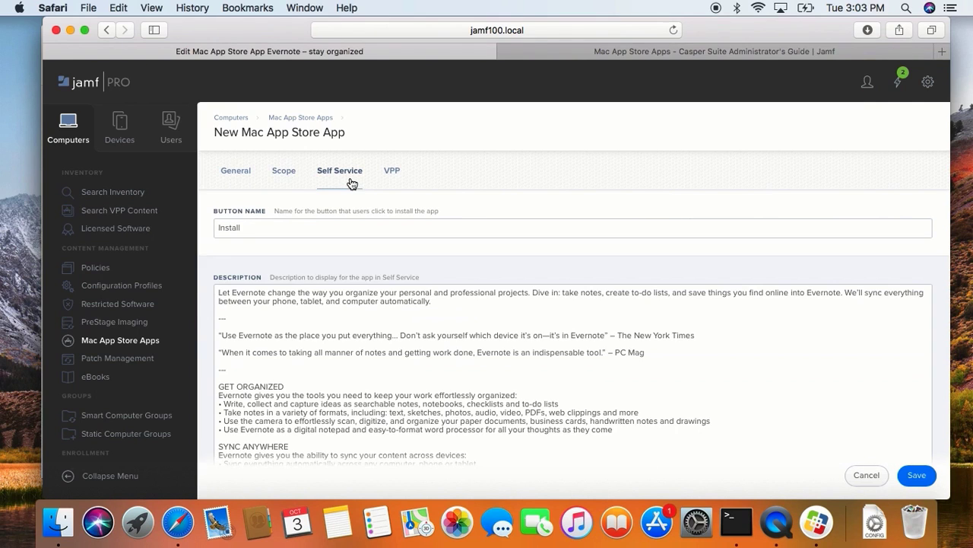
{"action": "left_click_drag", "start_coordinate": [331, 228], "coordinate": [202, 228]}
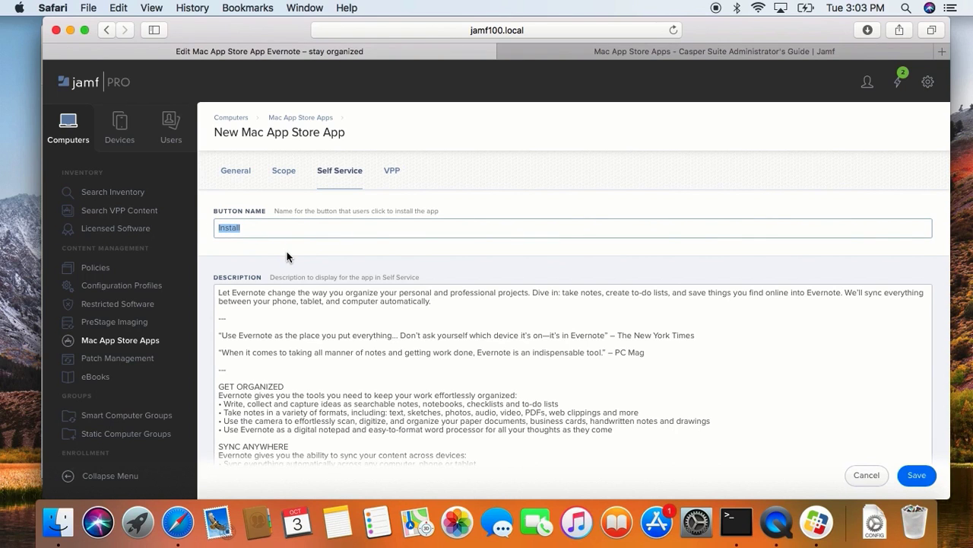
{"action": "scroll", "coordinate": [286, 251], "scroll_direction": "down", "scroll_amount": 5}
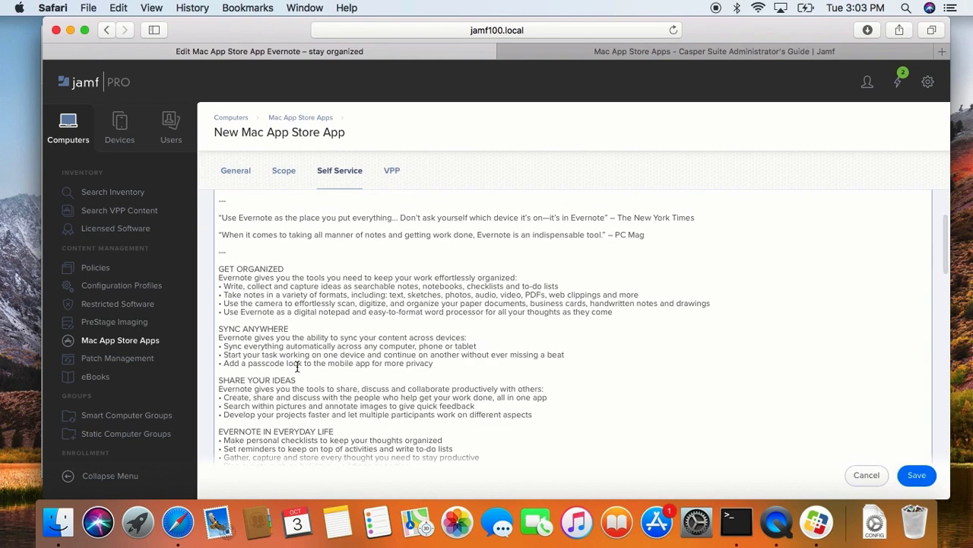
{"action": "scroll", "coordinate": [296, 365], "scroll_direction": "down", "scroll_amount": 8}
{"action": "scroll", "coordinate": [297, 365], "scroll_direction": "down", "scroll_amount": 10}
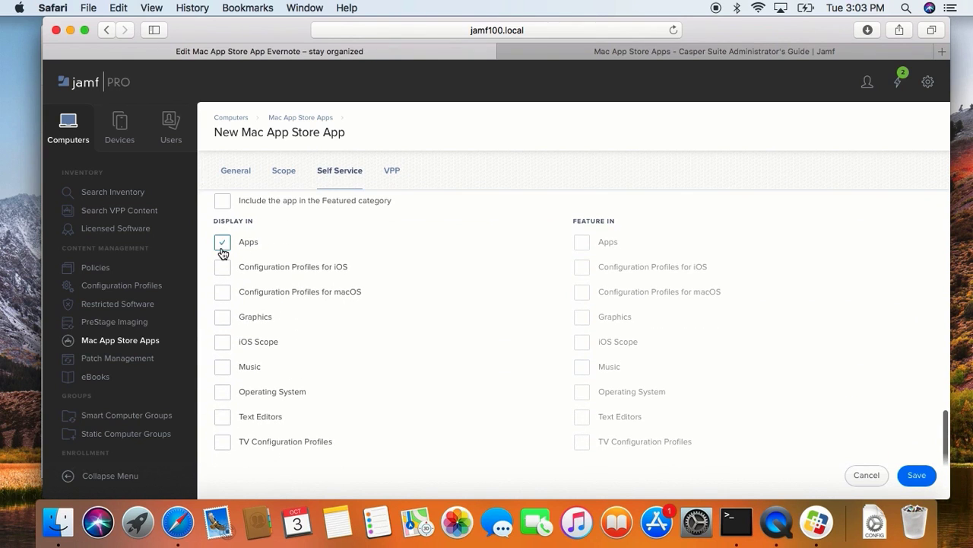
{"action": "left_click", "coordinate": [221, 245]}
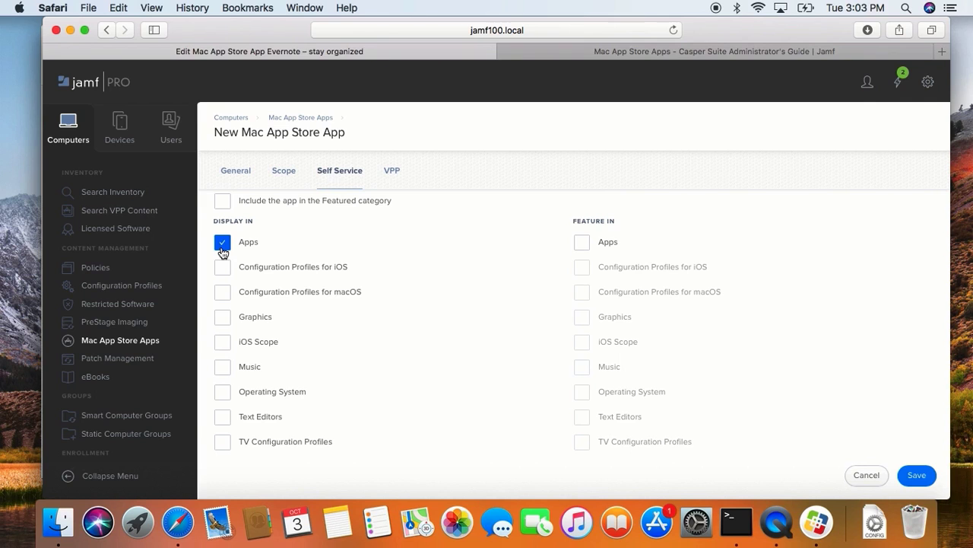
{"action": "left_click", "coordinate": [917, 475]}
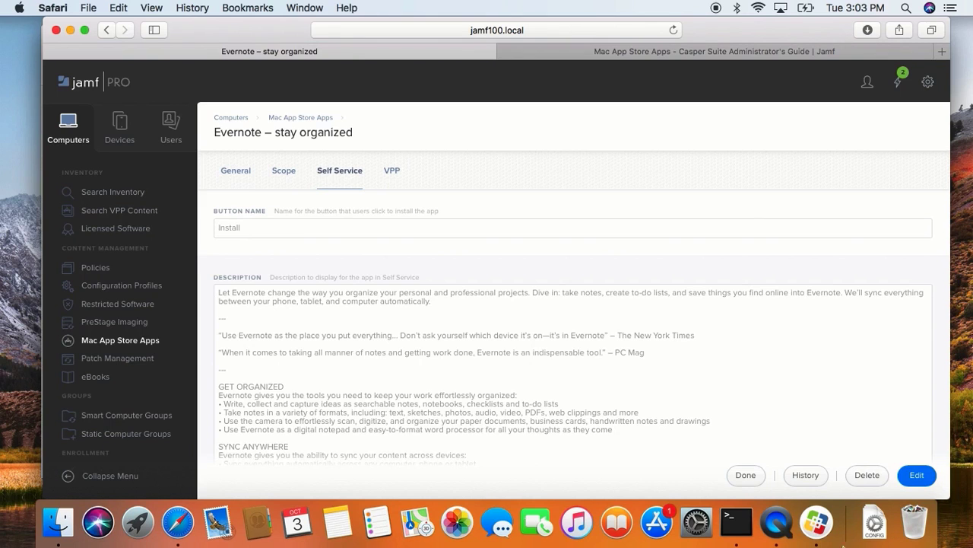
Switch to the Self Service app, reload its home page, and view the Apps category to check for Evernote.
{"action": "left_click", "coordinate": [816, 521]}
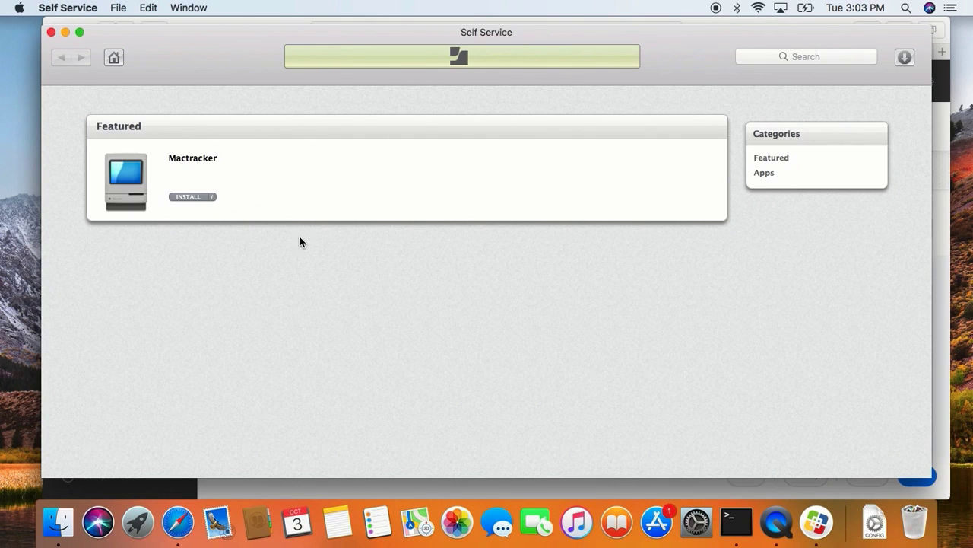
{"action": "left_click", "coordinate": [112, 58]}
{"action": "left_click", "coordinate": [764, 174]}
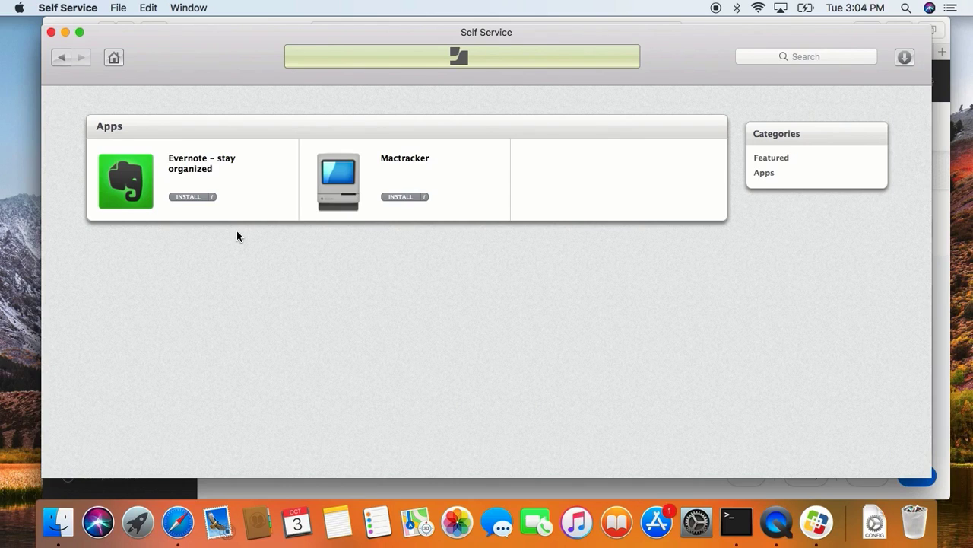
Return to Safari and highlight the introductory sentence under Requirements in the Mac App Store Apps guide article.
{"action": "left_click", "coordinate": [177, 521]}
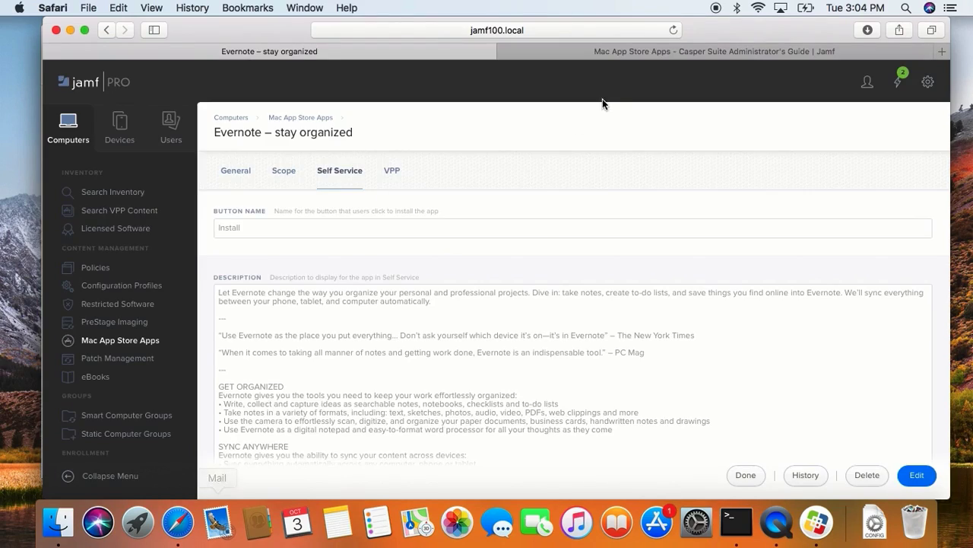
{"action": "left_click", "coordinate": [620, 52]}
{"action": "scroll", "coordinate": [505, 170], "scroll_direction": "up", "scroll_amount": 8}
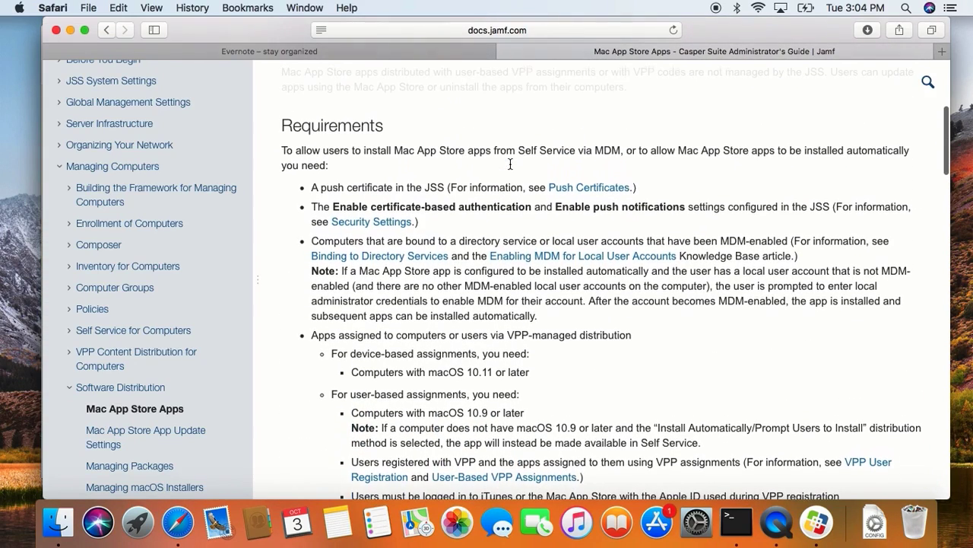
{"action": "left_click_drag", "start_coordinate": [280, 148], "coordinate": [328, 167]}
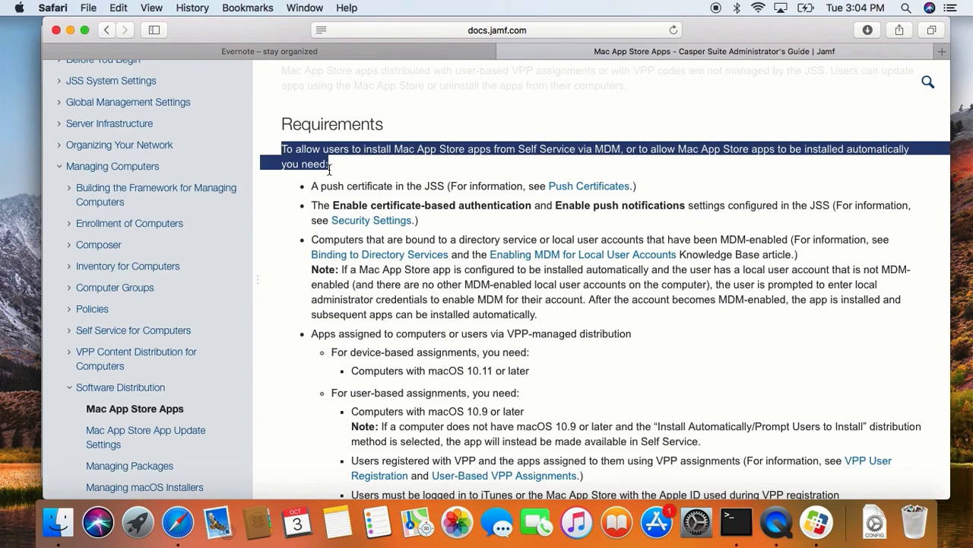